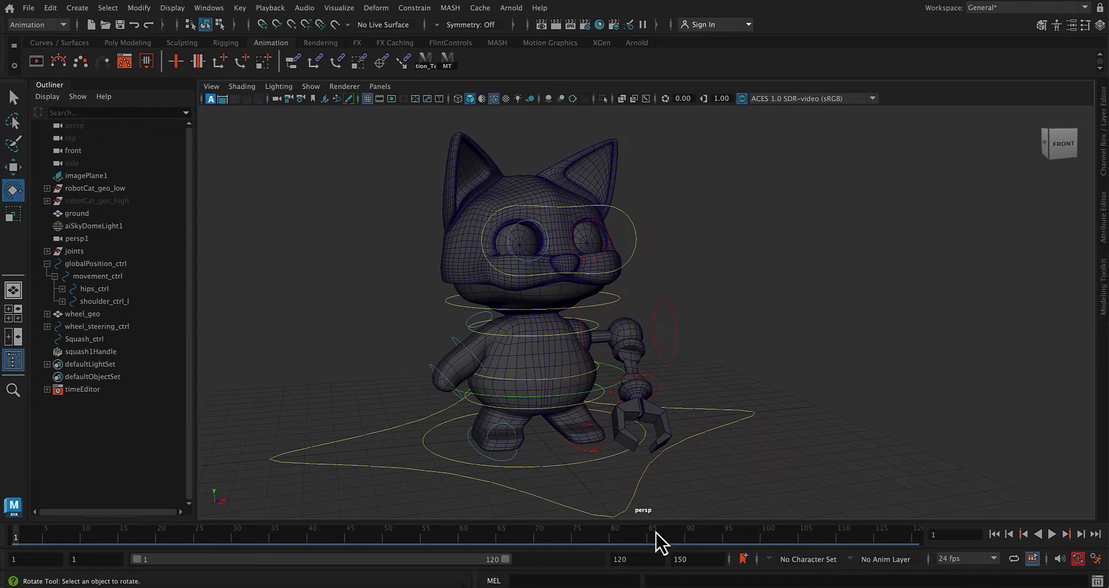
# - Play back the existing character animation briefly, stop it, and return the timeline to frame 1
pyautogui.click(1050, 533)
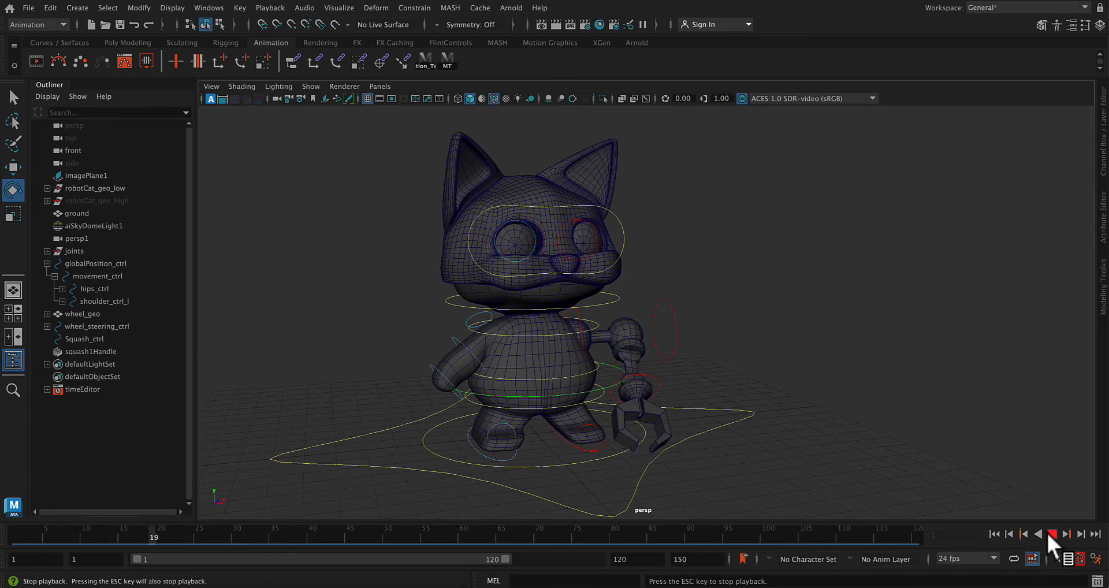
pyautogui.click(1048, 532)
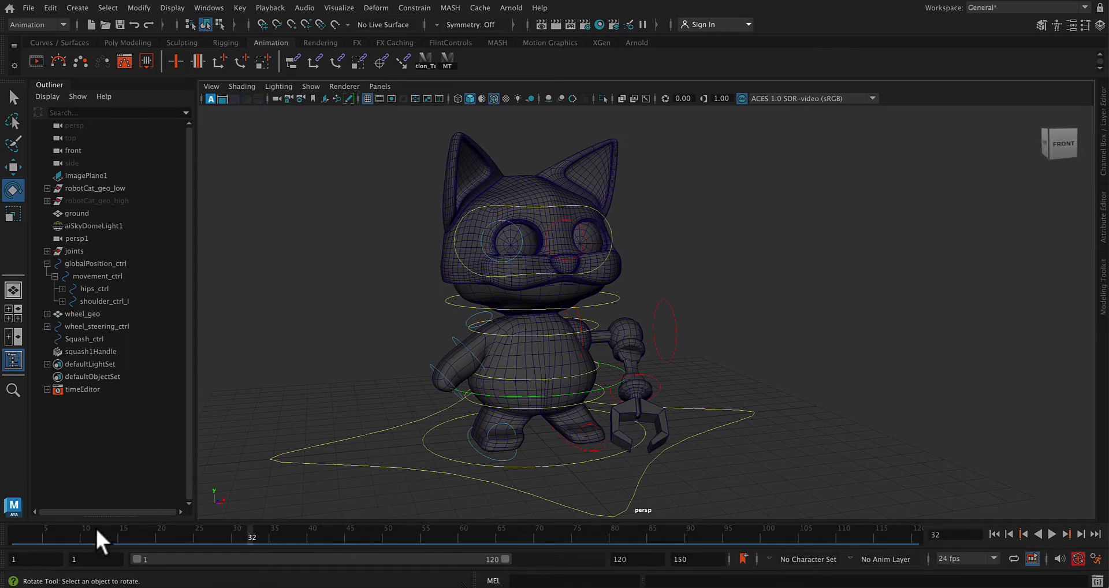
pyautogui.click(16, 535)
# - Import the audio file Scifi Processor Processing Meta Data.wav onto the animation timeline
pyautogui.rightClick(222, 537)
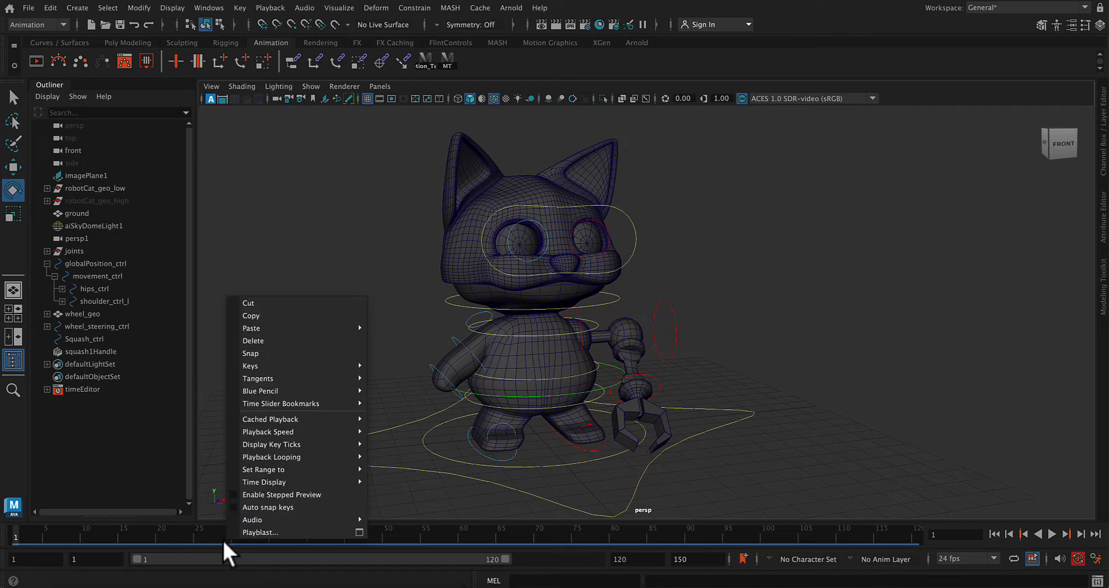
pyautogui.moveTo(280, 519)
pyautogui.click(197, 529)
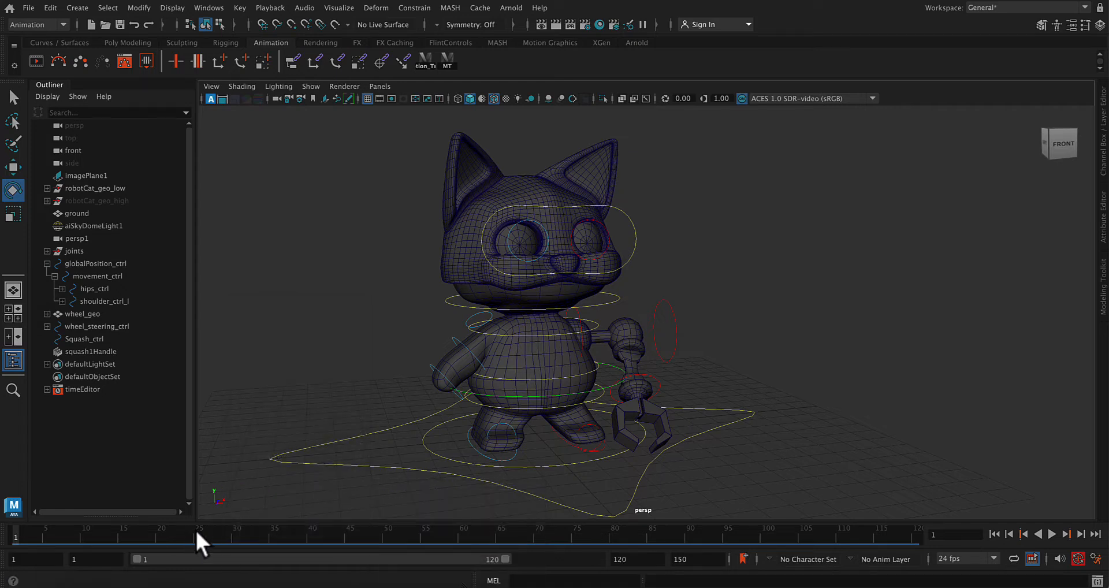
pyautogui.rightClick(466, 532)
pyautogui.moveTo(512, 513)
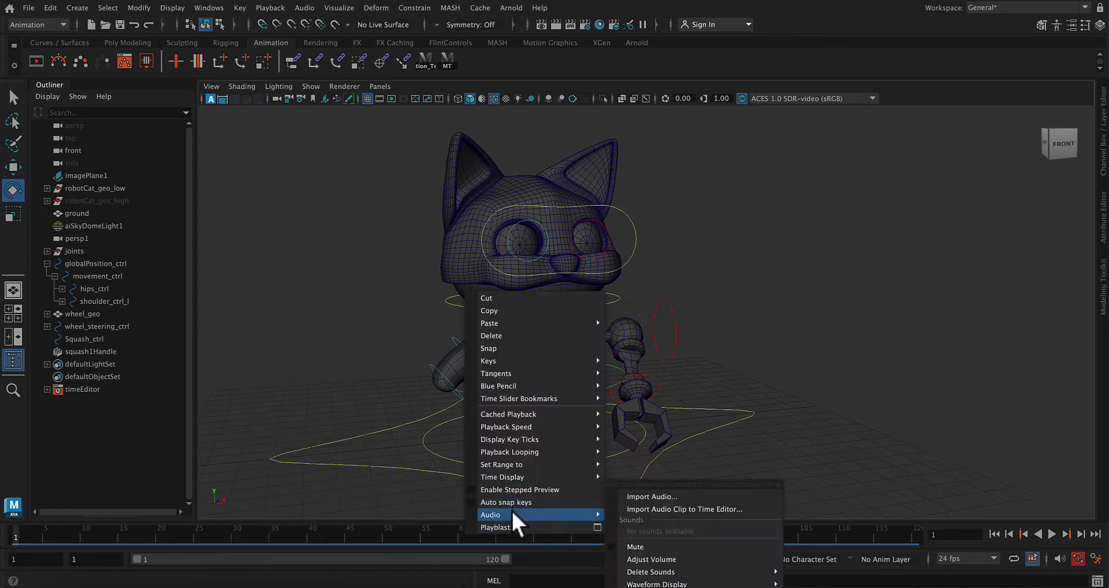
pyautogui.click(676, 496)
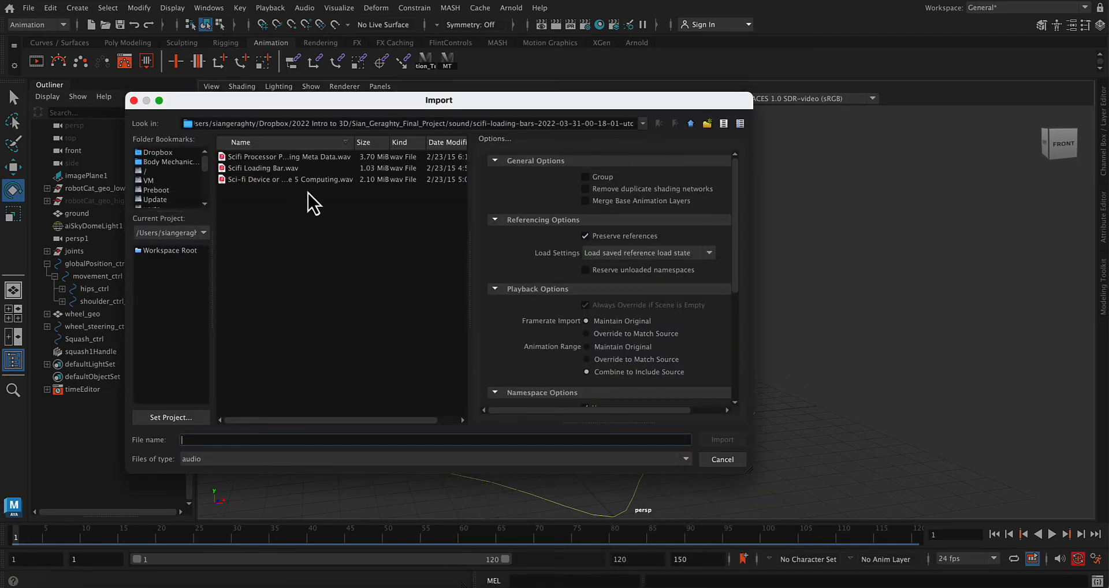
pyautogui.click(287, 159)
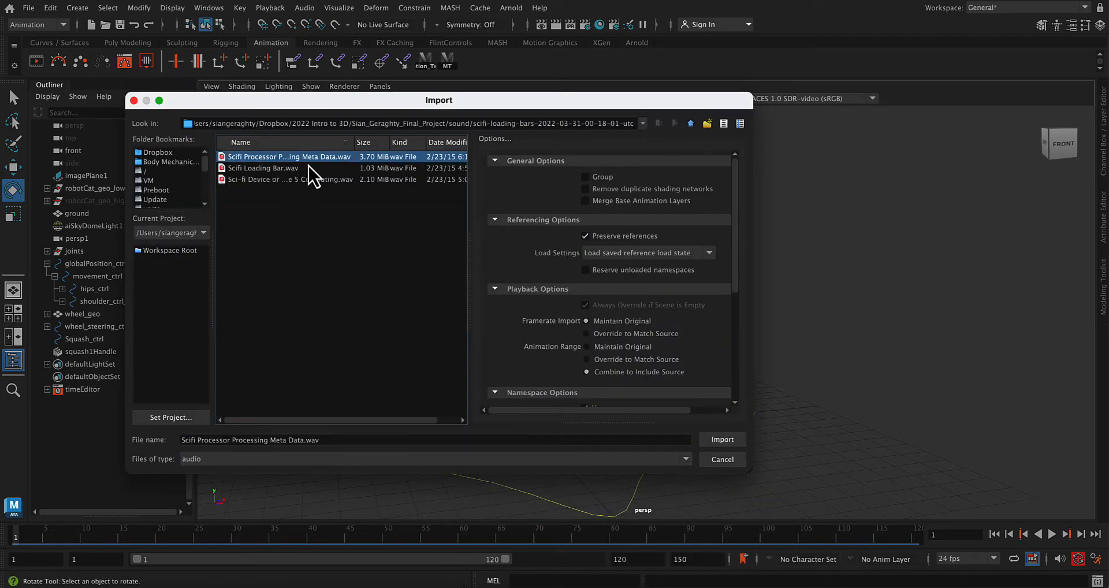
pyautogui.click(720, 444)
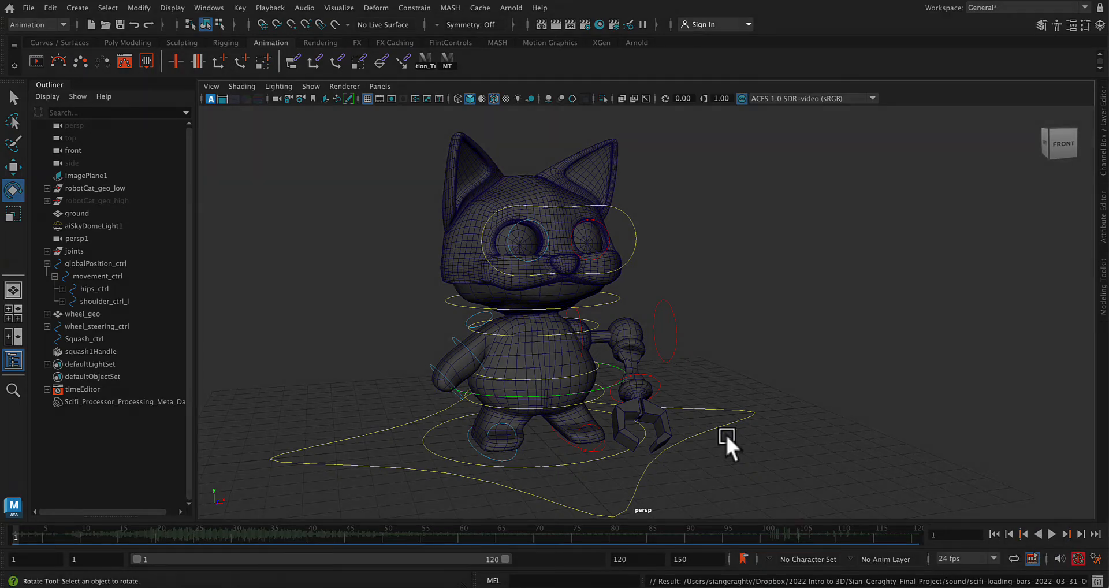
# - Play the animation with its sound, then scrub through the timeline to frame 65 and on to frame 100
pyautogui.click(1052, 533)
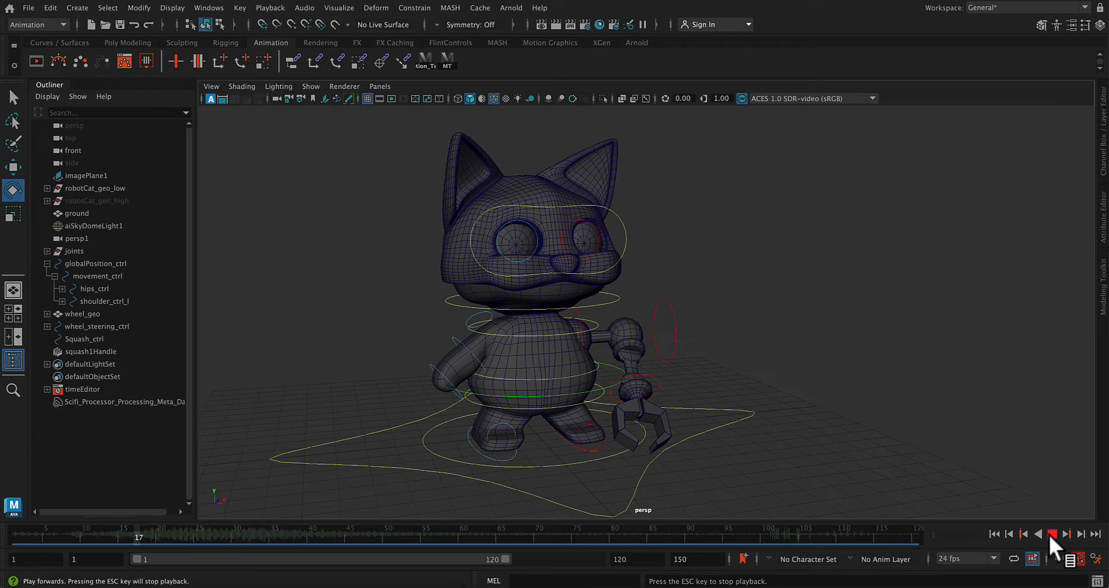
pyautogui.click(1049, 534)
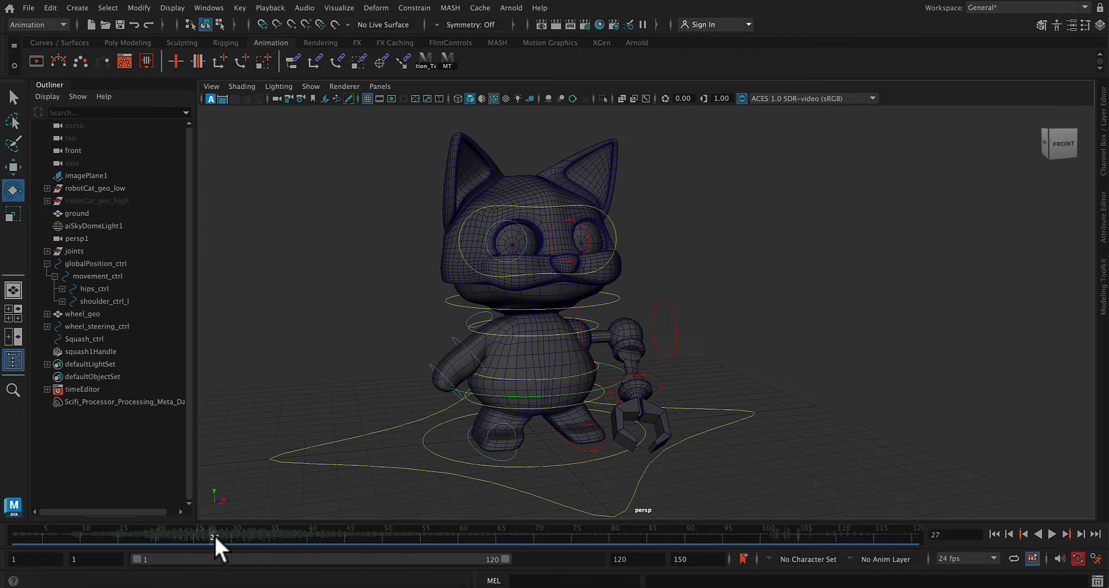
pyautogui.moveTo(214, 533); pyautogui.dragTo(501, 533)
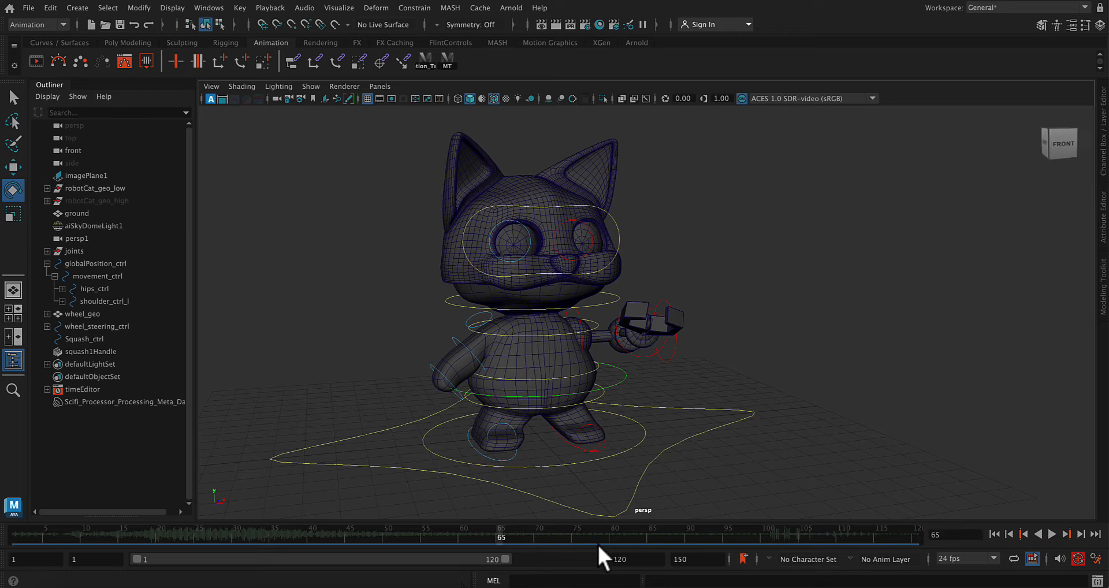
pyautogui.click(768, 540)
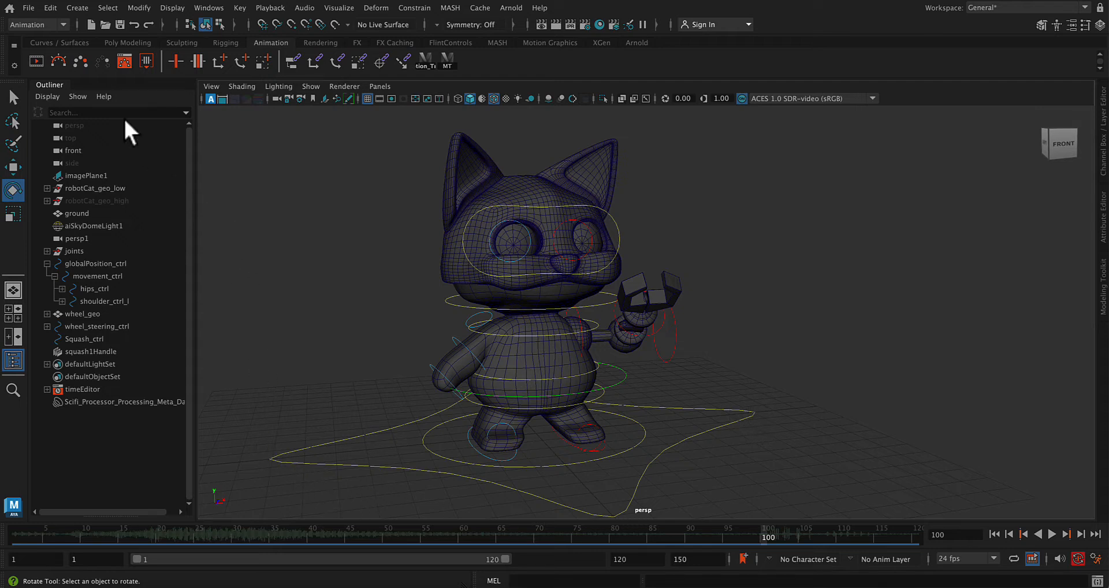
# - Create a standard camera, raise it about 5.4 cm, and move it out in front of the cat character
pyautogui.click(69, 9)
pyautogui.moveTo(87, 93)
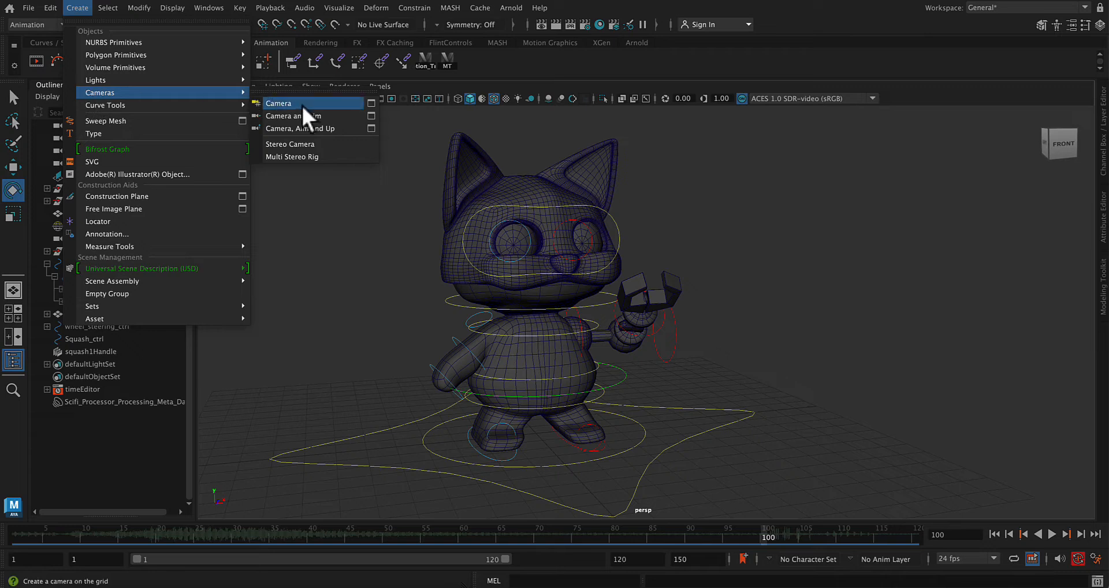
pyautogui.click(317, 103)
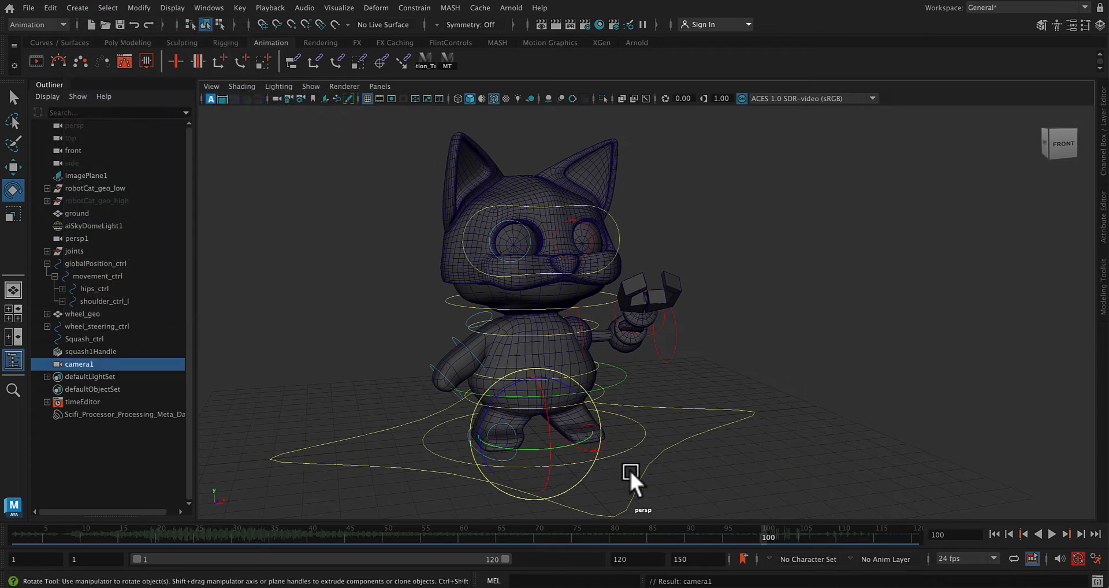
pyautogui.press('w')
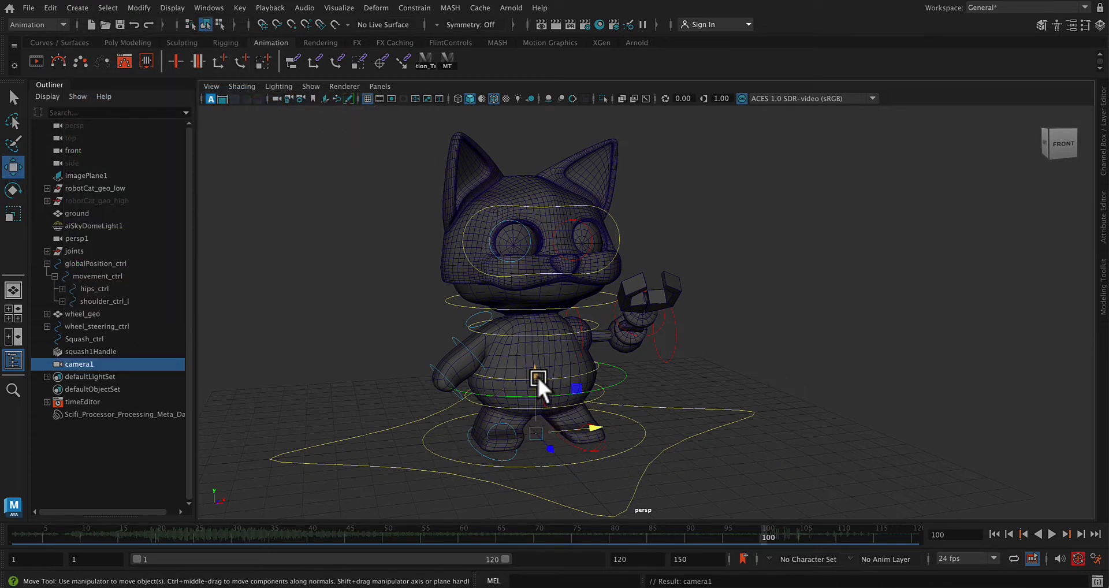
pyautogui.moveTo(535, 375); pyautogui.dragTo(510, 224)
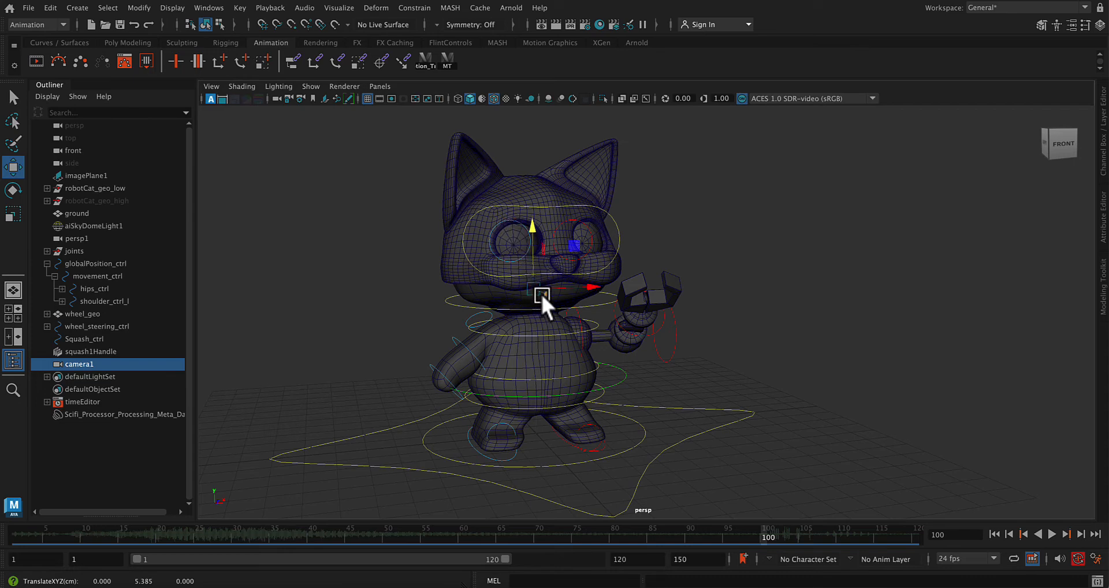
pyautogui.moveTo(542, 295); pyautogui.dragTo(694, 389)
# - Turn on the display of cameras in the viewport and view the new camera beside the character
pyautogui.keyDown('alt'); pyautogui.moveTo(738, 416); pyautogui.dragTo(690, 418); pyautogui.keyUp('alt')
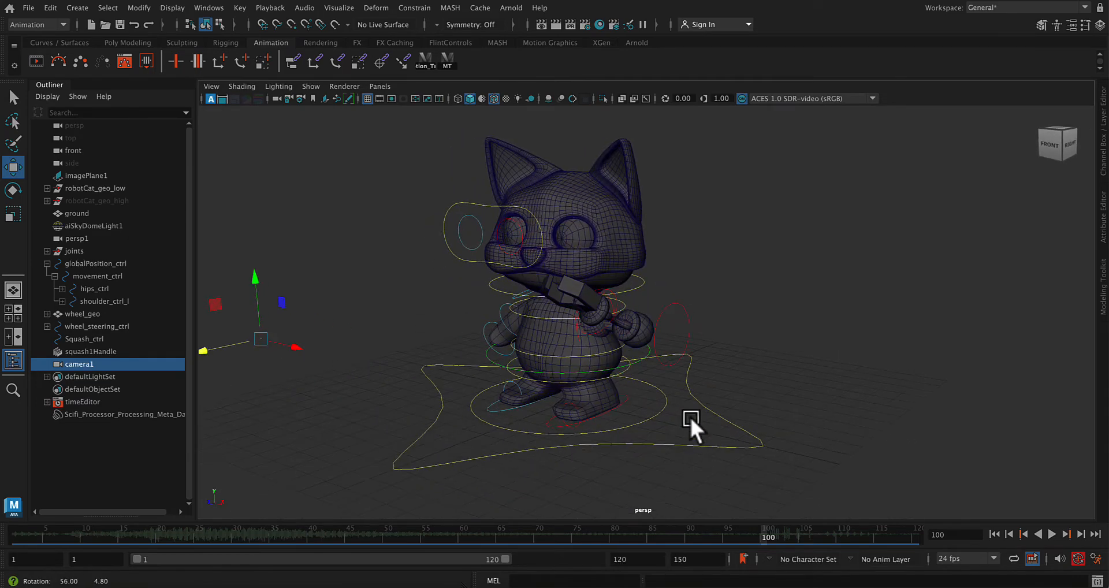
pyautogui.click(310, 86)
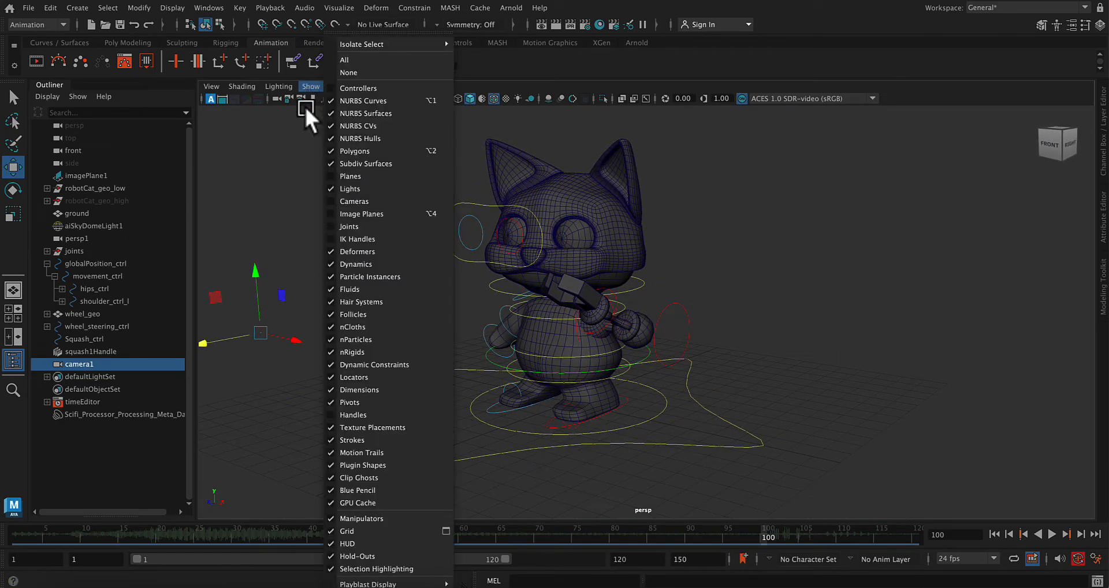
pyautogui.click(340, 201)
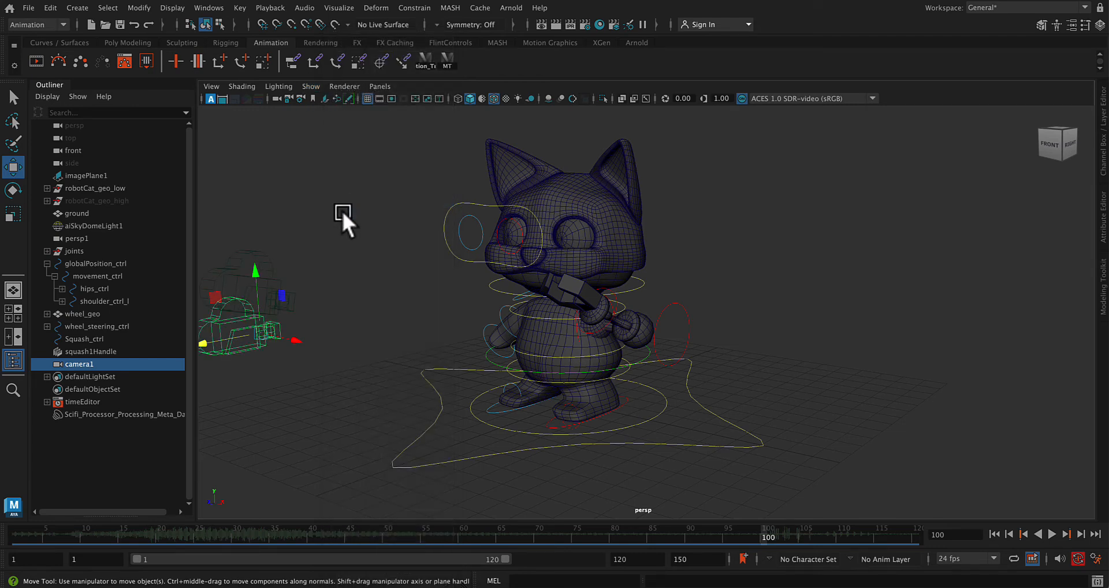
pyautogui.keyDown('alt'); pyautogui.moveTo(264, 306); pyautogui.dragTo(366, 331); pyautogui.keyUp('alt')
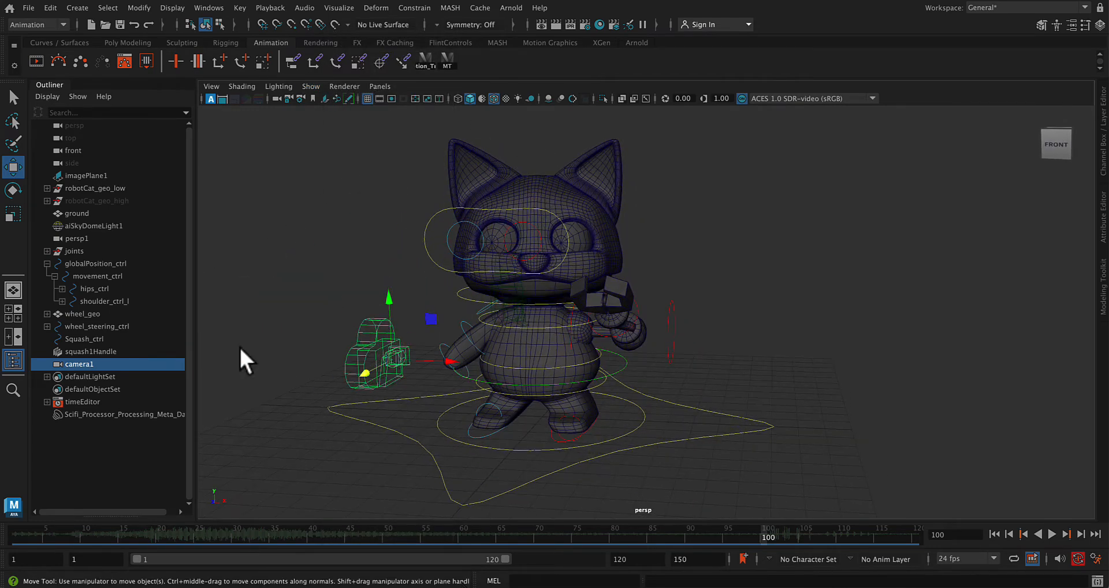
# - Rename the new camera SHOTCAM and look through it in the viewport
pyautogui.doubleClick(126, 365)
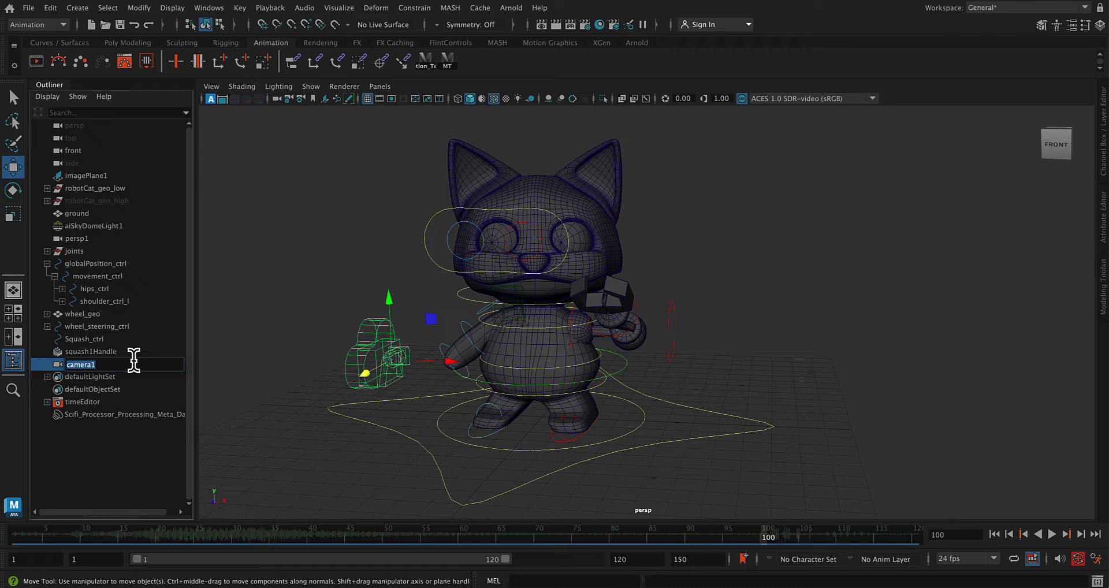
pyautogui.write('SHOTCAM')
pyautogui.press('Return')
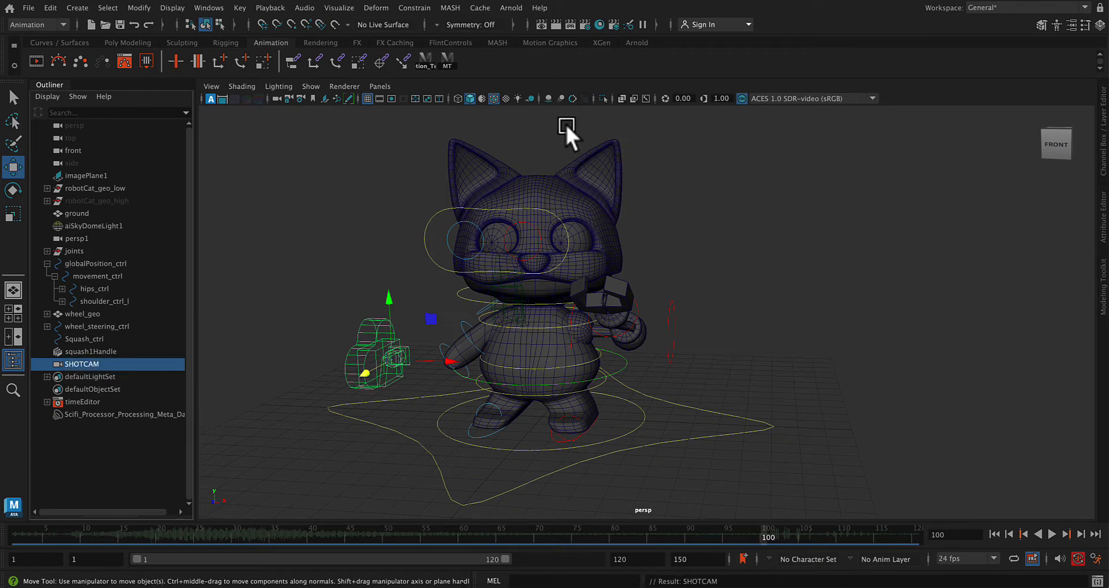
pyautogui.click(380, 86)
pyautogui.moveTo(487, 99)
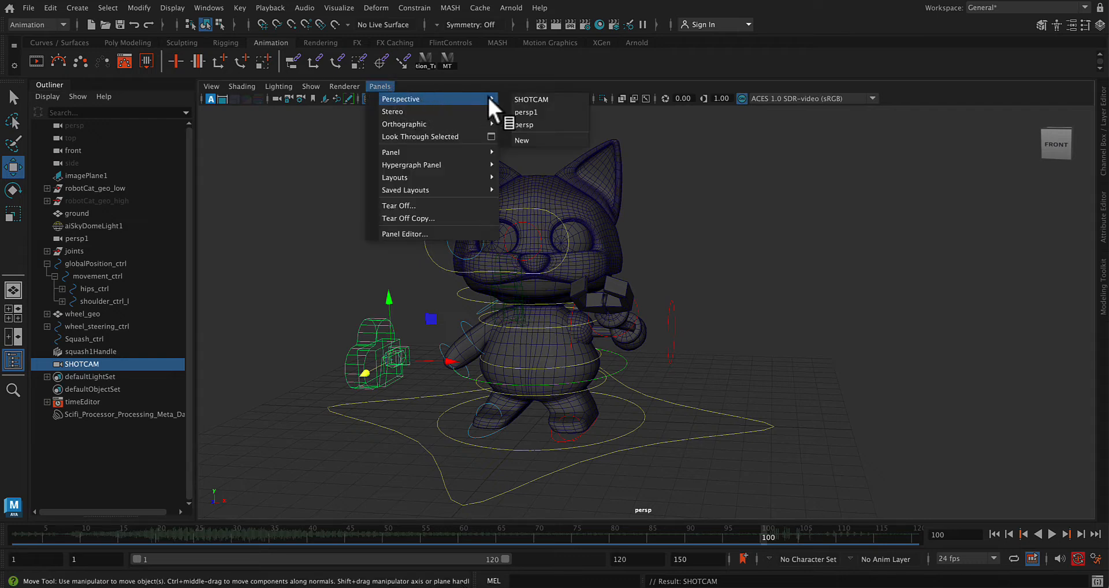
pyautogui.click(533, 100)
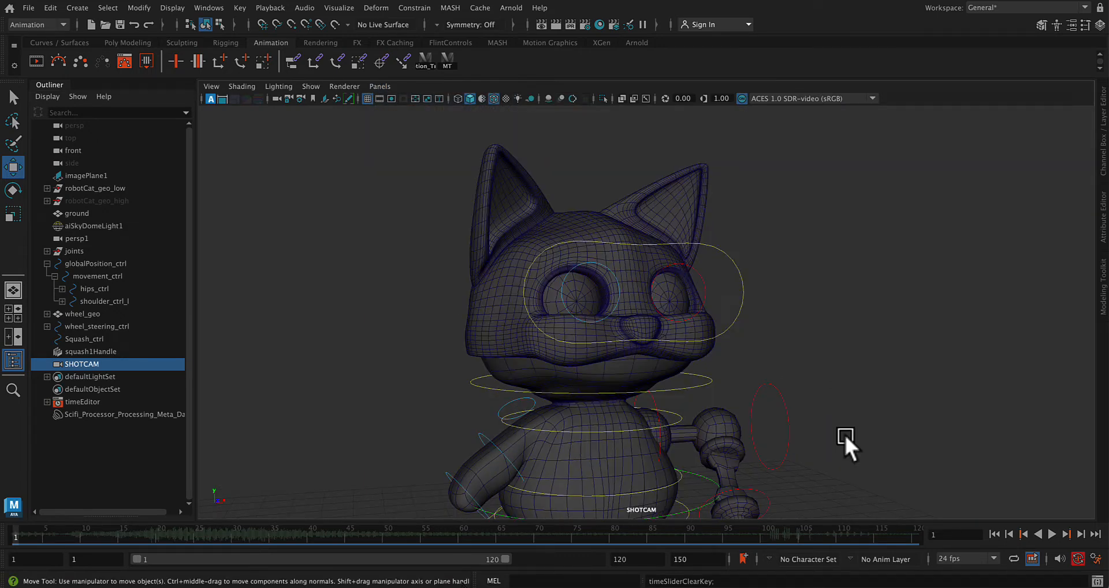
# - Show the resolution gate and frame the cat's head and upper body through SHOTCAM
pyautogui.click(390, 98)
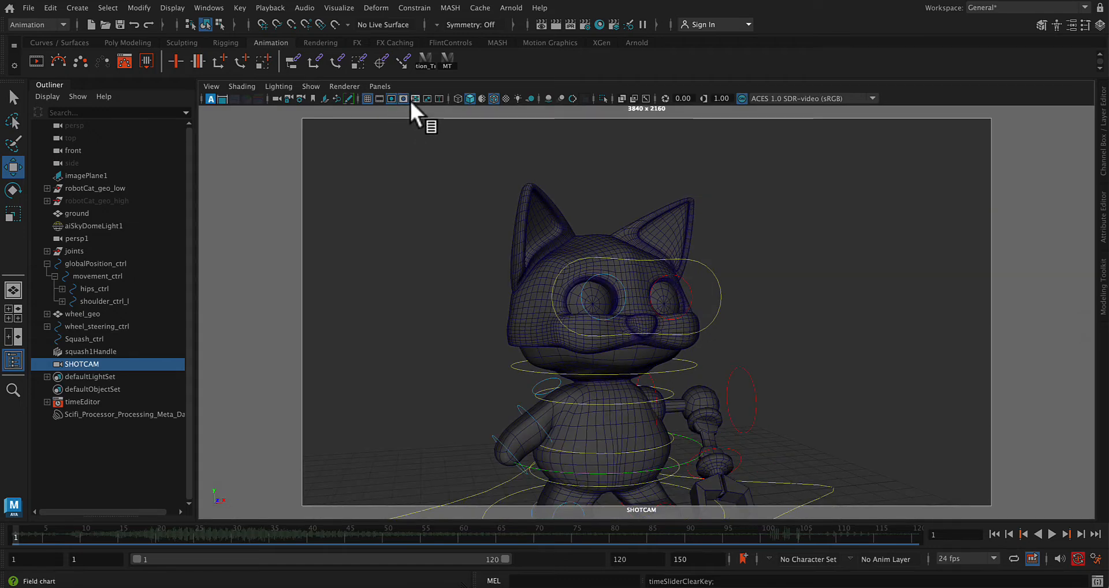
pyautogui.scroll(2, 856, 410)
pyautogui.keyDown('alt'); pyautogui.moveTo(858, 414); pyautogui.dragTo(932, 483, button='right'); pyautogui.keyUp('alt')
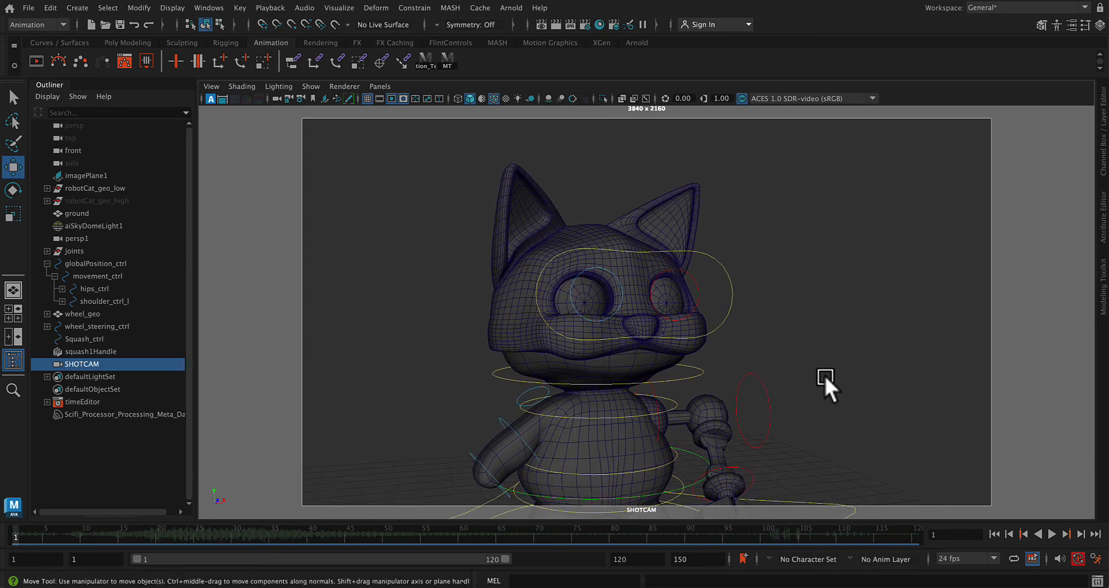
pyautogui.keyDown('alt'); pyautogui.moveTo(825, 377); pyautogui.dragTo(939, 373, button='middle'); pyautogui.keyUp('alt')
pyautogui.keyDown('alt'); pyautogui.moveTo(937, 428); pyautogui.dragTo(954, 447, button='right'); pyautogui.keyUp('alt')
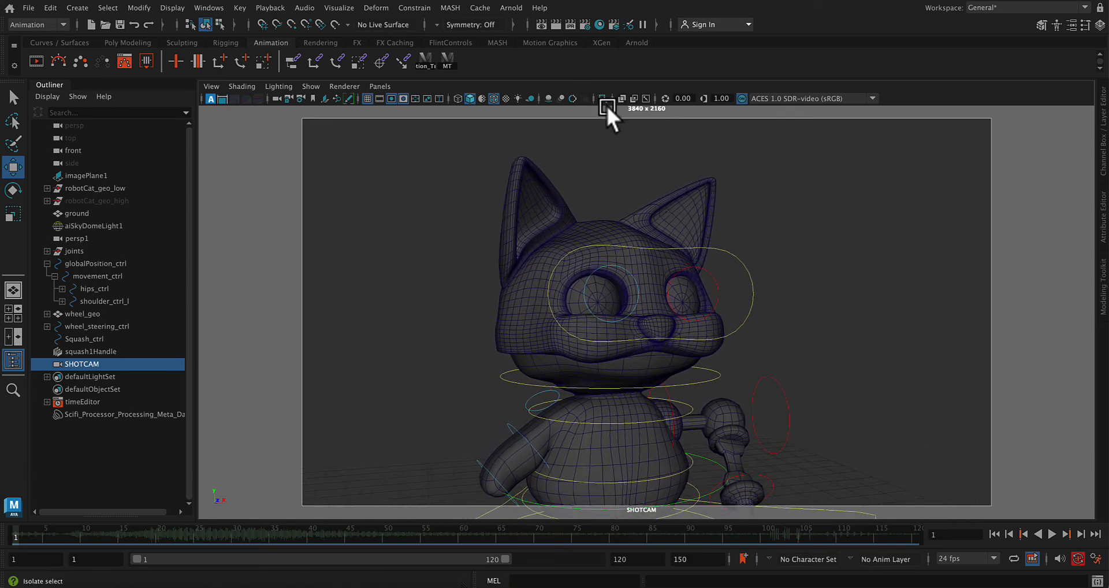
# - Set the image size preset to HD_1080 in the render settings
pyautogui.click(585, 24)
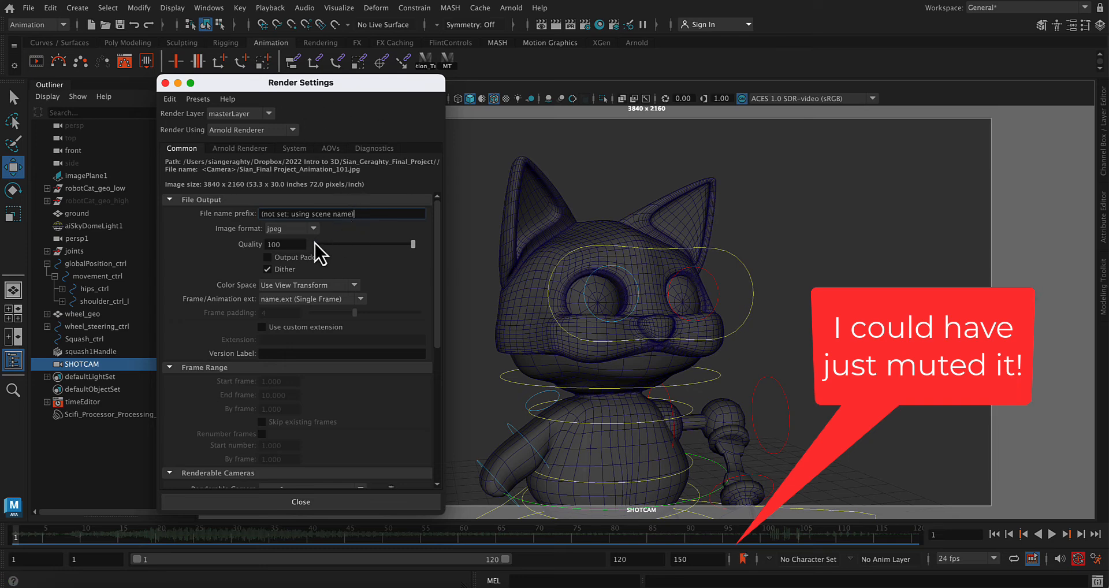
pyautogui.scroll(-10, 303, 260)
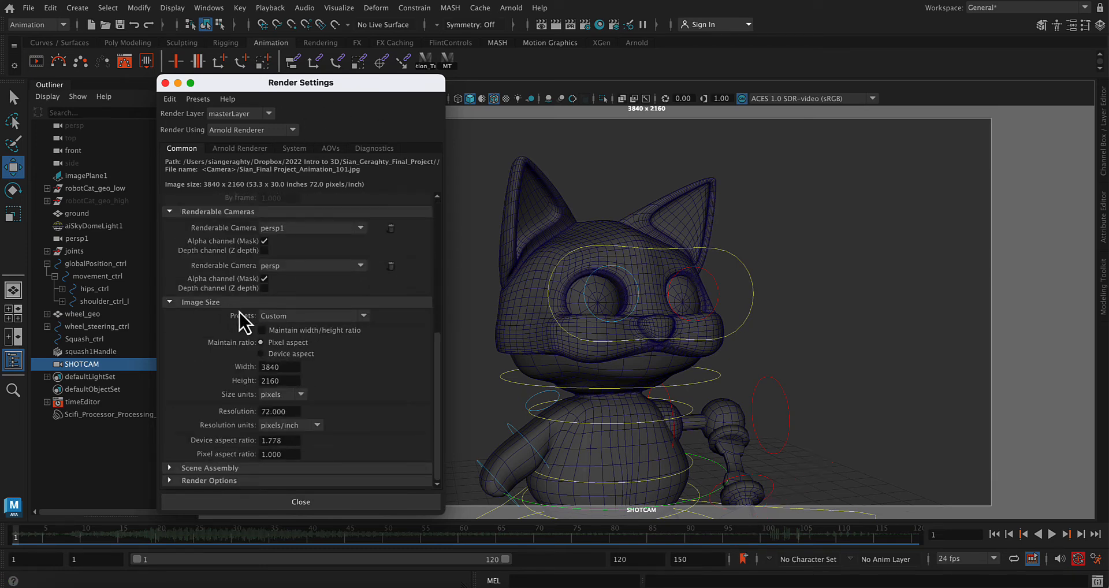
pyautogui.click(309, 318)
pyautogui.scroll(-3, 317, 426)
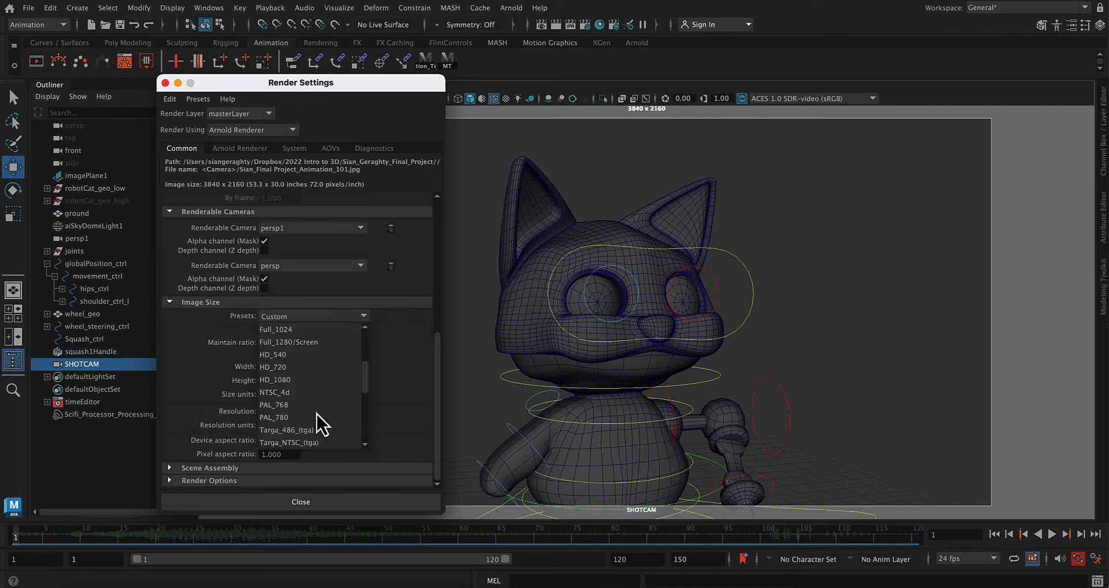
pyautogui.click(317, 380)
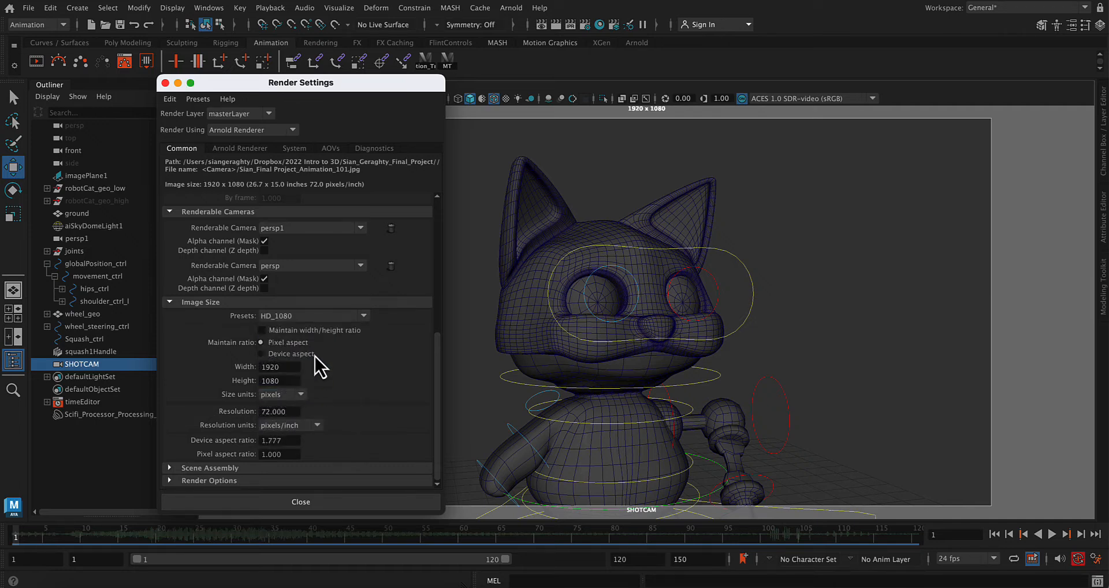
pyautogui.click(363, 316)
pyautogui.click(363, 317)
pyautogui.click(324, 315)
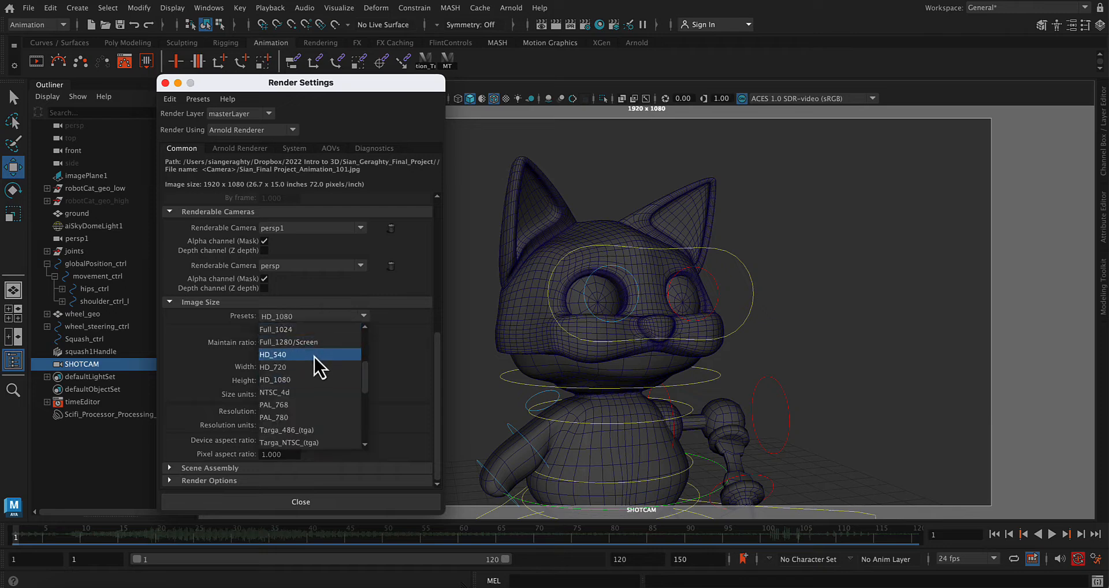
pyautogui.click(407, 353)
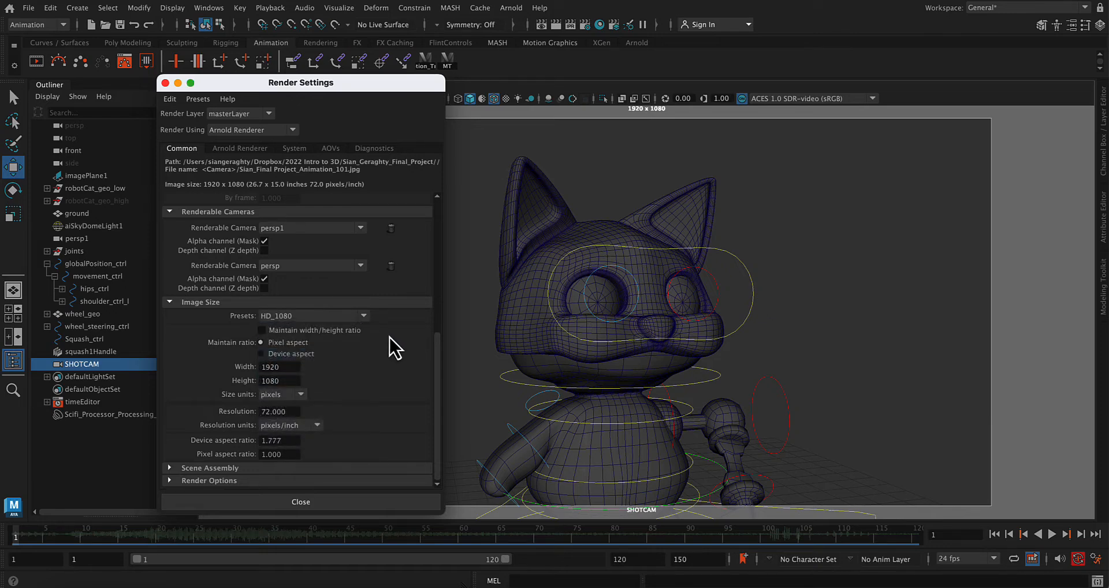
# - Set the first renderable camera in the render settings to SHOTCAM instead of persp1
pyautogui.scroll(2, 372, 384)
pyautogui.scroll(2, 372, 384)
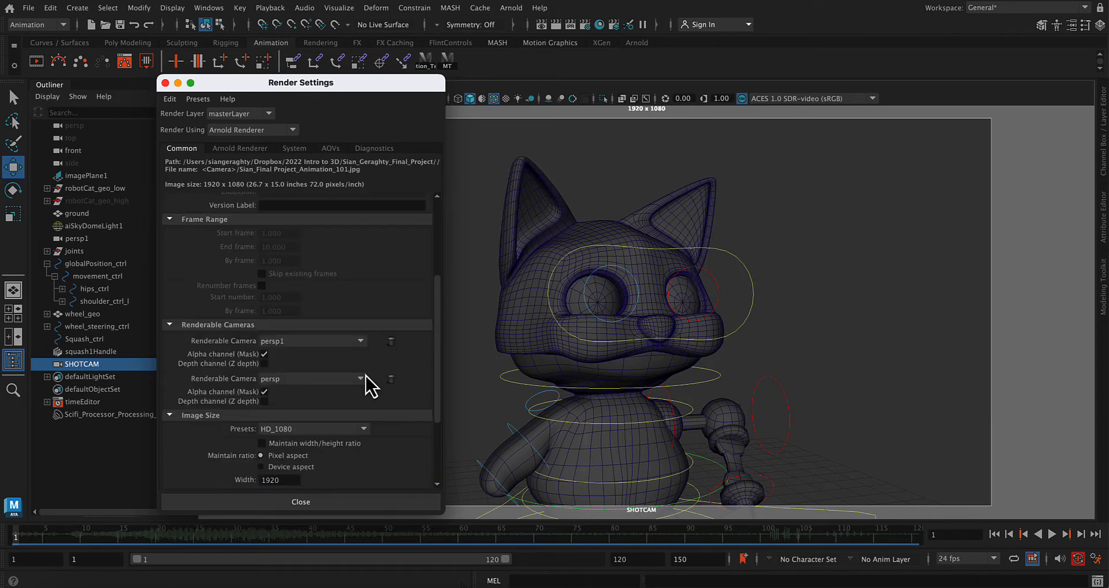
pyautogui.scroll(-2, 366, 383)
pyautogui.click(361, 265)
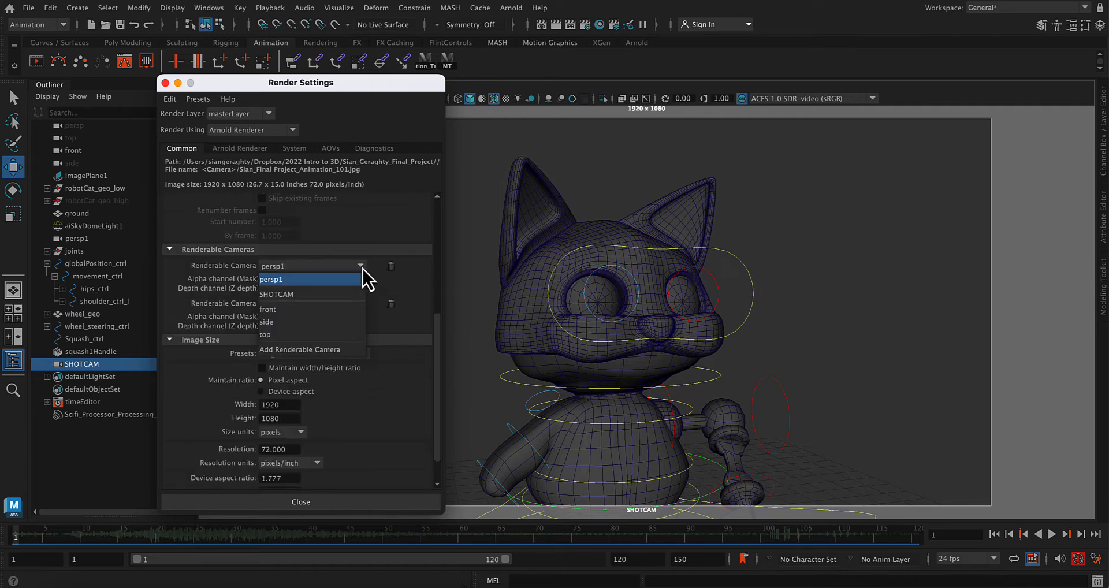
pyautogui.click(299, 295)
# - Set the frame/animation extension of the render output to name_#.ext
pyautogui.scroll(5, 305, 365)
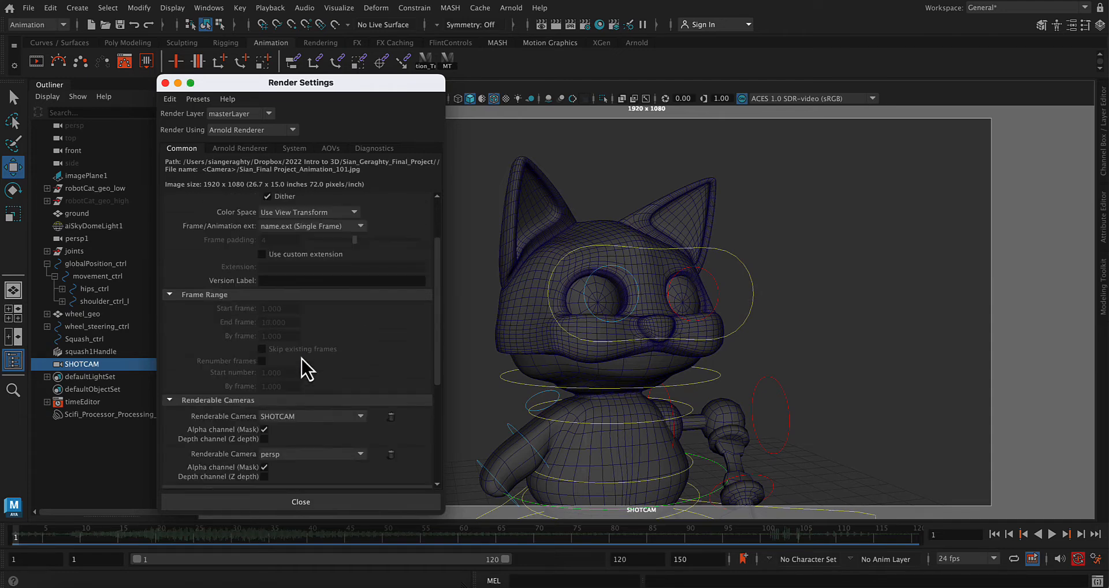
pyautogui.scroll(3, 303, 364)
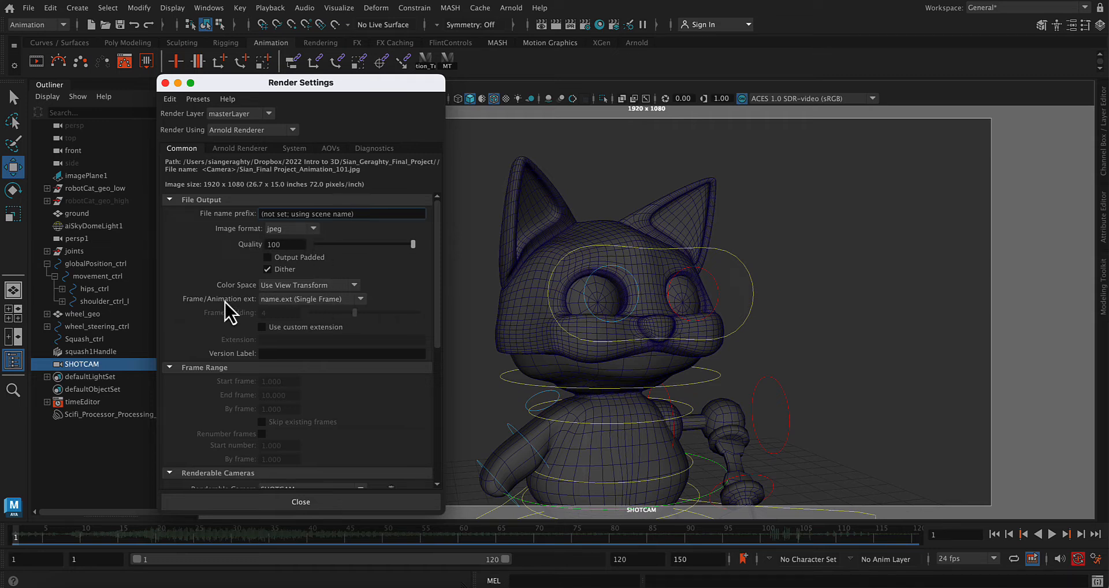
pyautogui.click(360, 299)
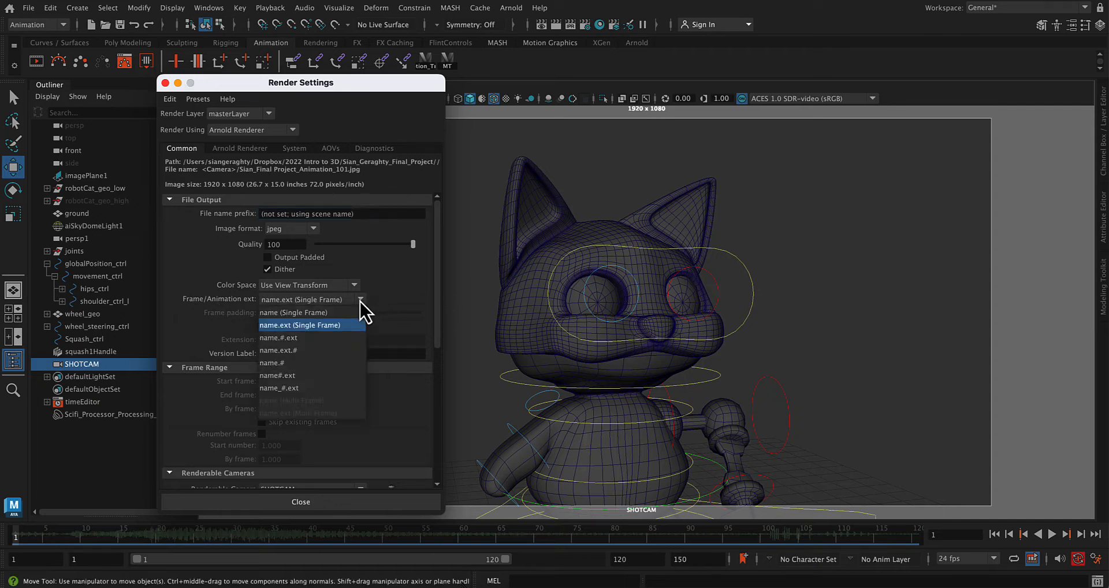
pyautogui.click(308, 388)
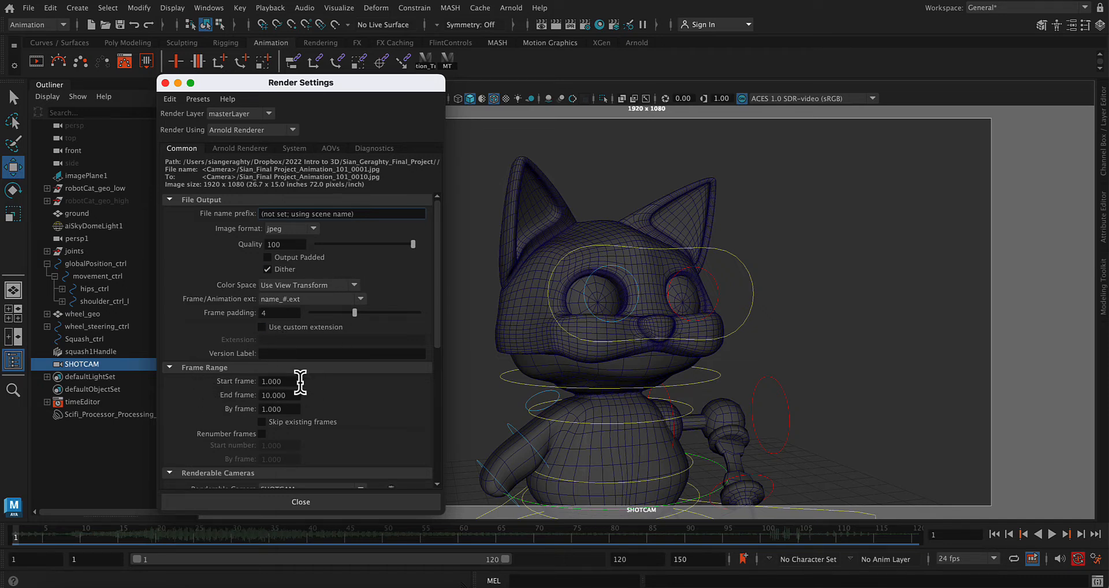
# - Set the render's end frame to 120 and close the render settings
pyautogui.doubleClick(290, 395)
pyautogui.write('120')
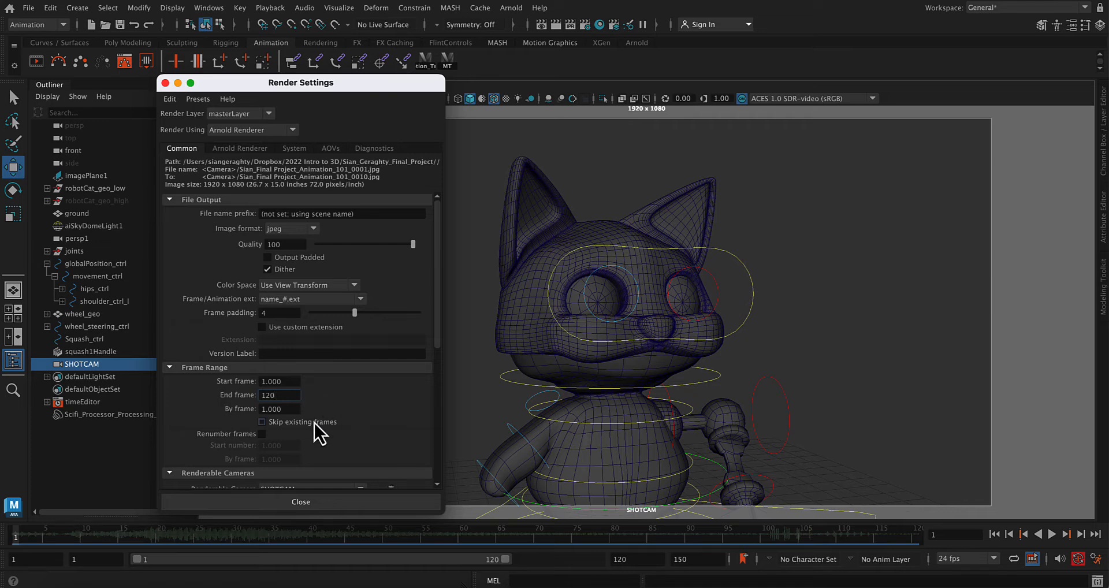
pyautogui.scroll(-3, 372, 411)
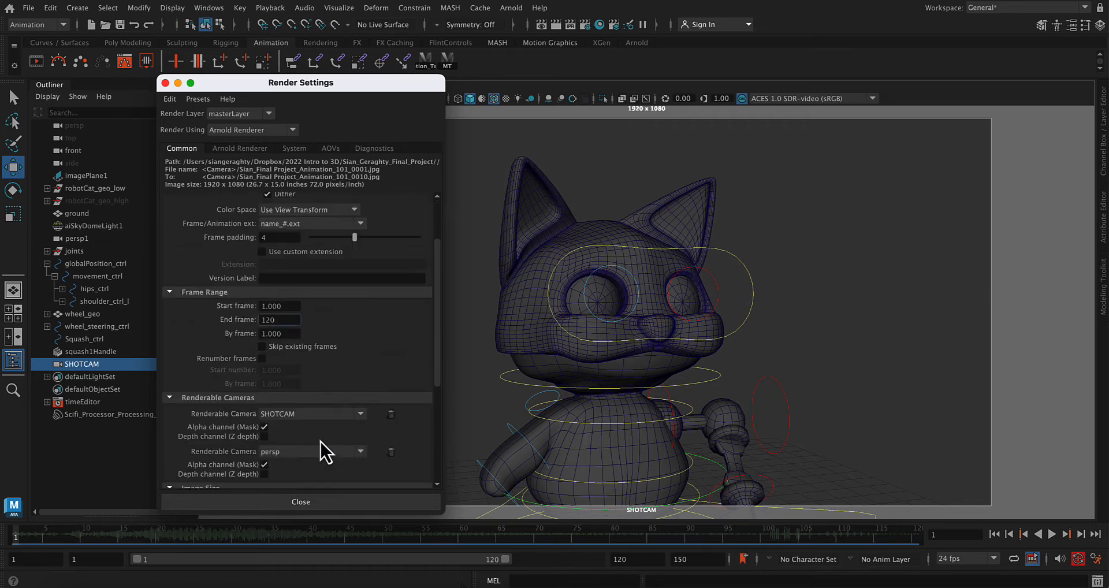
pyautogui.scroll(-5, 324, 453)
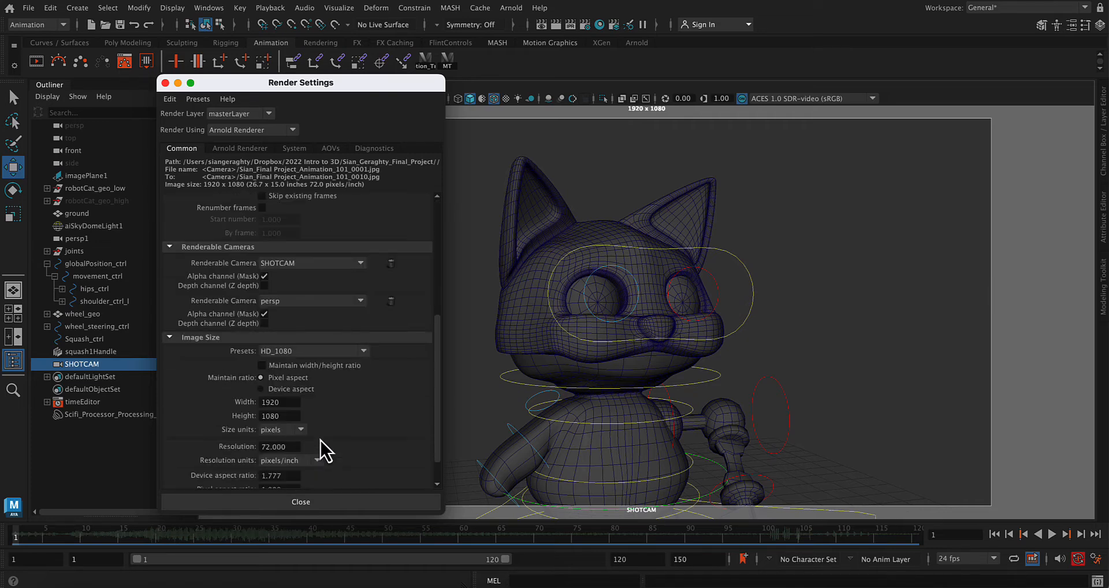
pyautogui.click(331, 500)
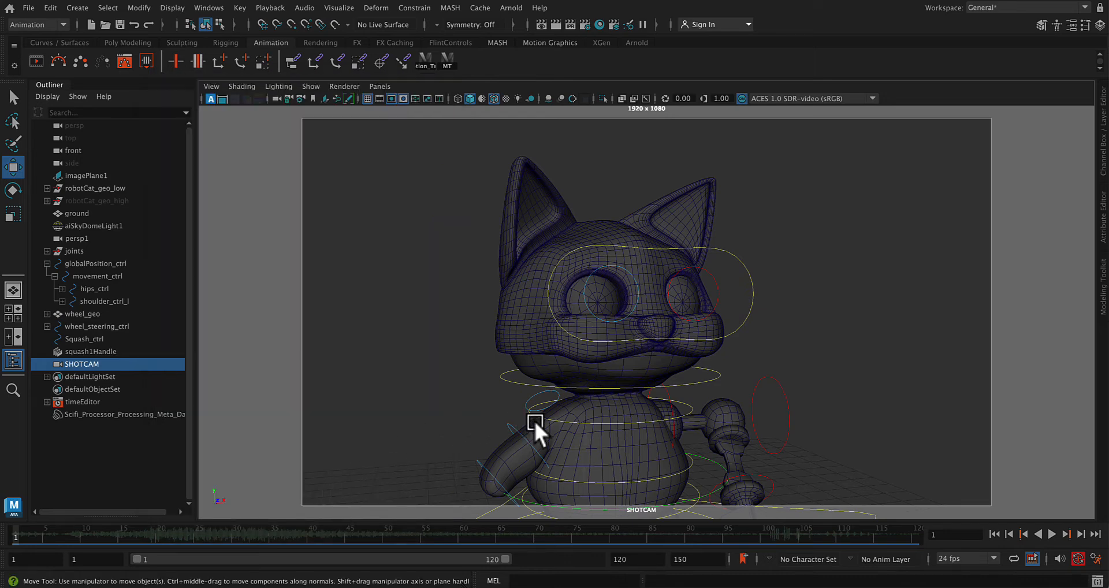
# - Frame the whole cat from ears to feet through SHOTCAM and key the camera at frame 1
pyautogui.keyDown('alt'); pyautogui.moveTo(943, 426); pyautogui.dragTo(916, 467, button='right'); pyautogui.keyUp('alt')
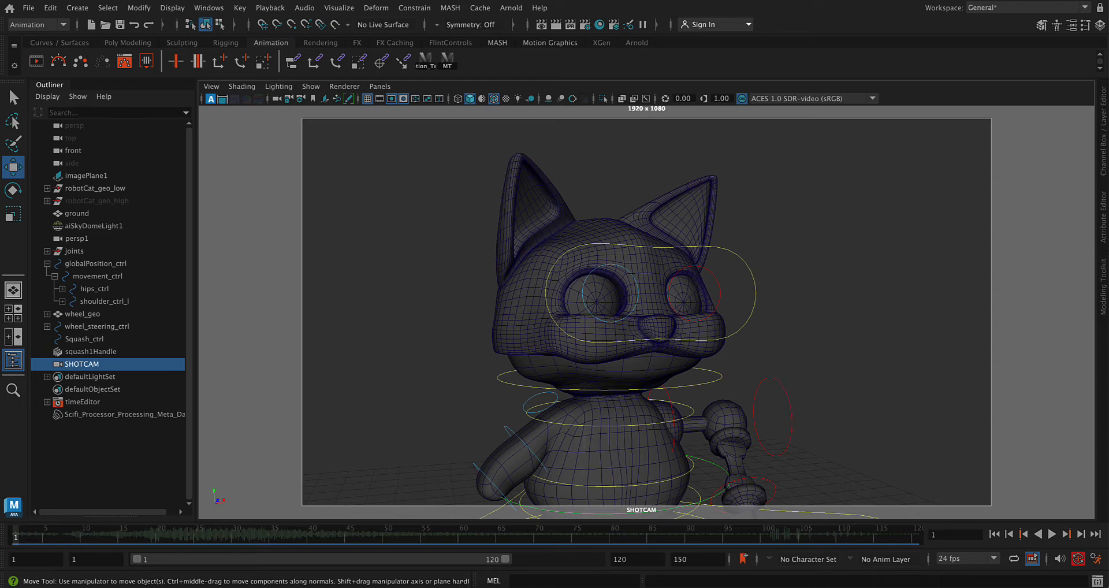
pyautogui.keyDown('alt'); pyautogui.moveTo(830, 394); pyautogui.dragTo(776, 136, button='right'); pyautogui.keyUp('alt')
pyautogui.keyDown('alt'); pyautogui.moveTo(776, 136); pyautogui.dragTo(776, 95, button='middle'); pyautogui.keyUp('alt')
pyautogui.keyDown('alt'); pyautogui.moveTo(831, 436); pyautogui.dragTo(820, 392, button='middle'); pyautogui.keyUp('alt')
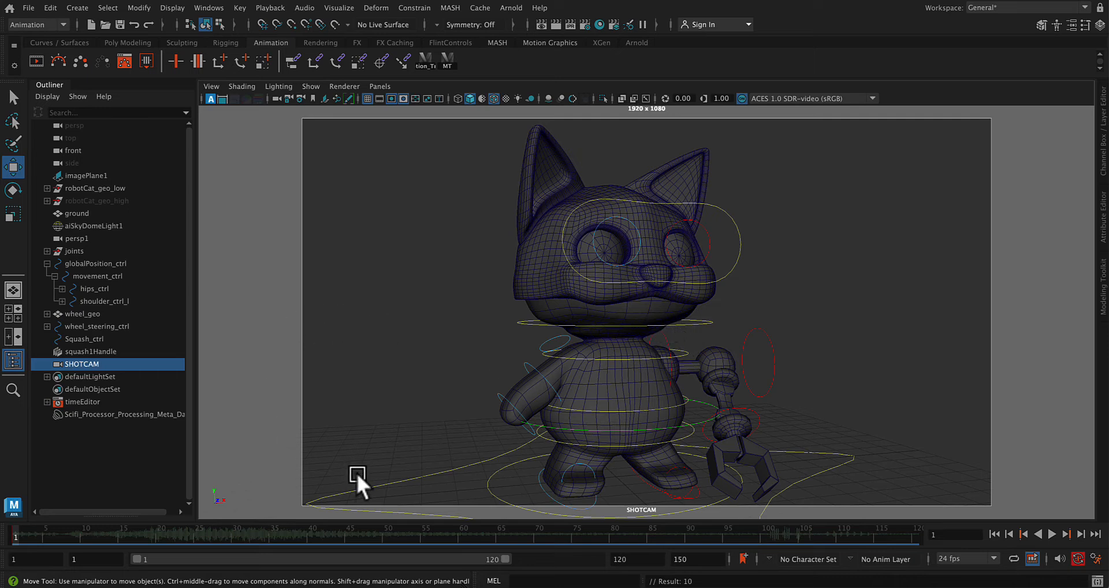
# - Mute the audio on the timeline
pyautogui.click(184, 537)
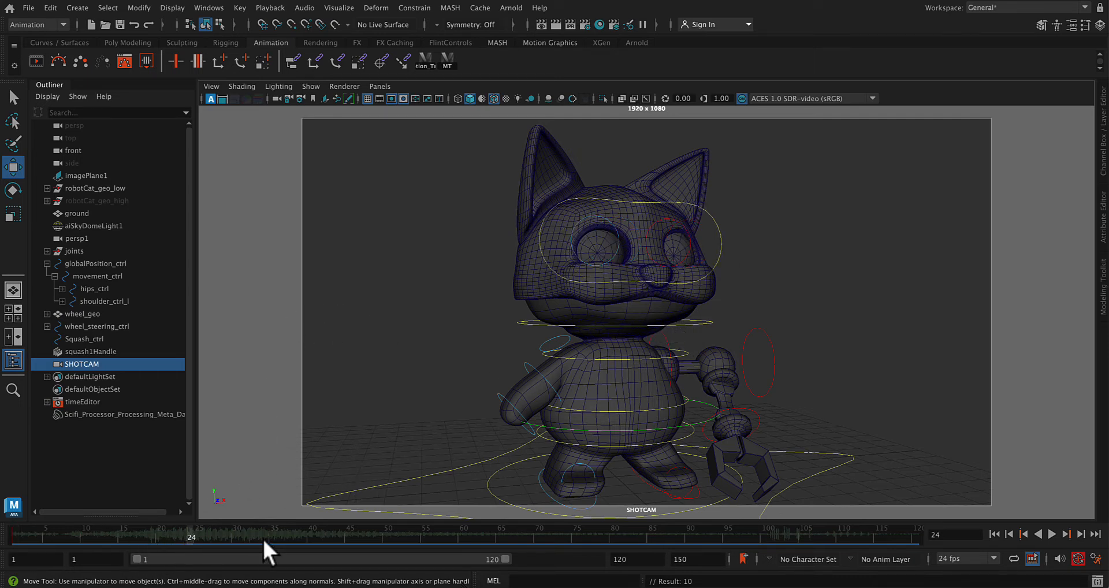
pyautogui.rightClick(284, 535)
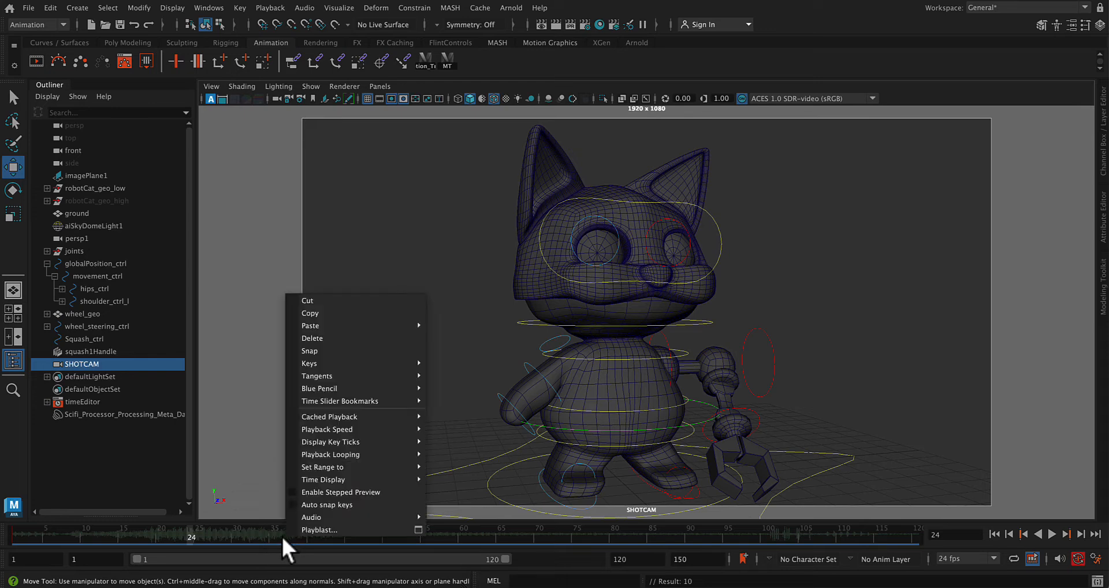
pyautogui.moveTo(343, 518)
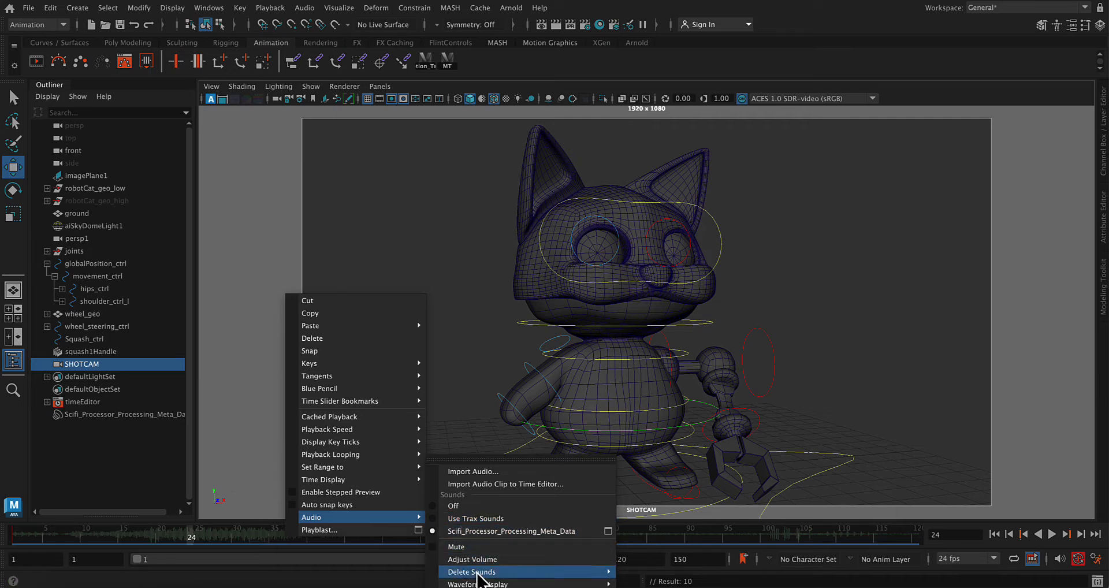
pyautogui.moveTo(478, 578)
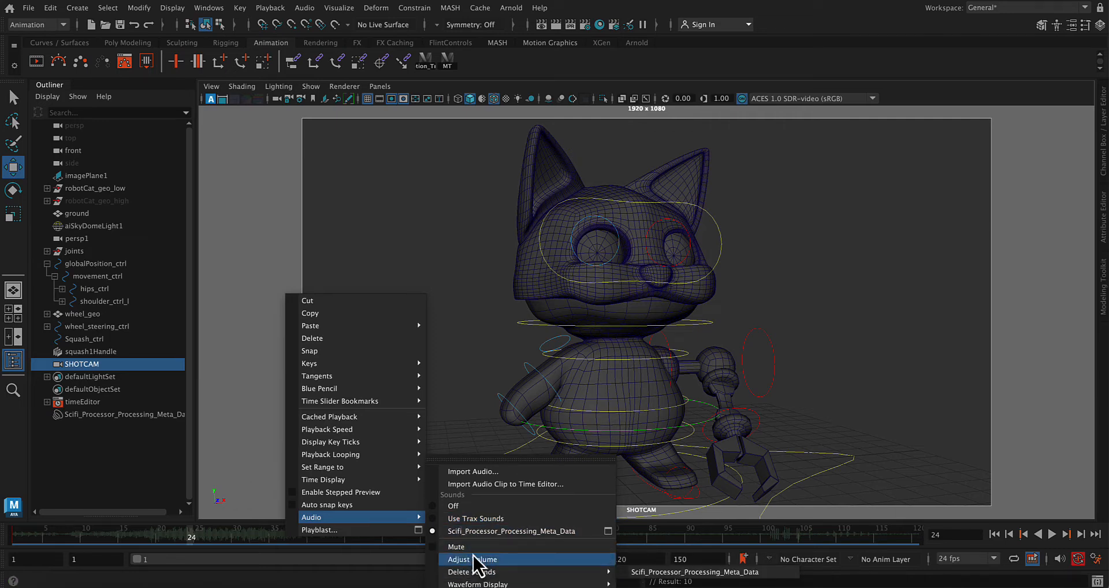
pyautogui.click(437, 548)
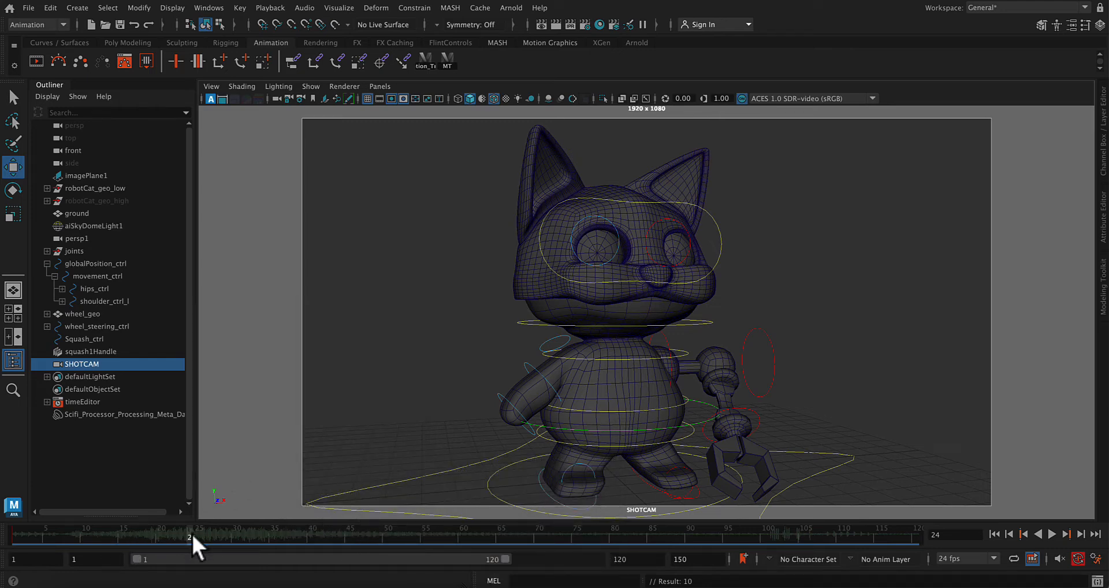
# - Check the animation at frames 1 and 24 and review the timeline's audio options
pyautogui.click(13, 535)
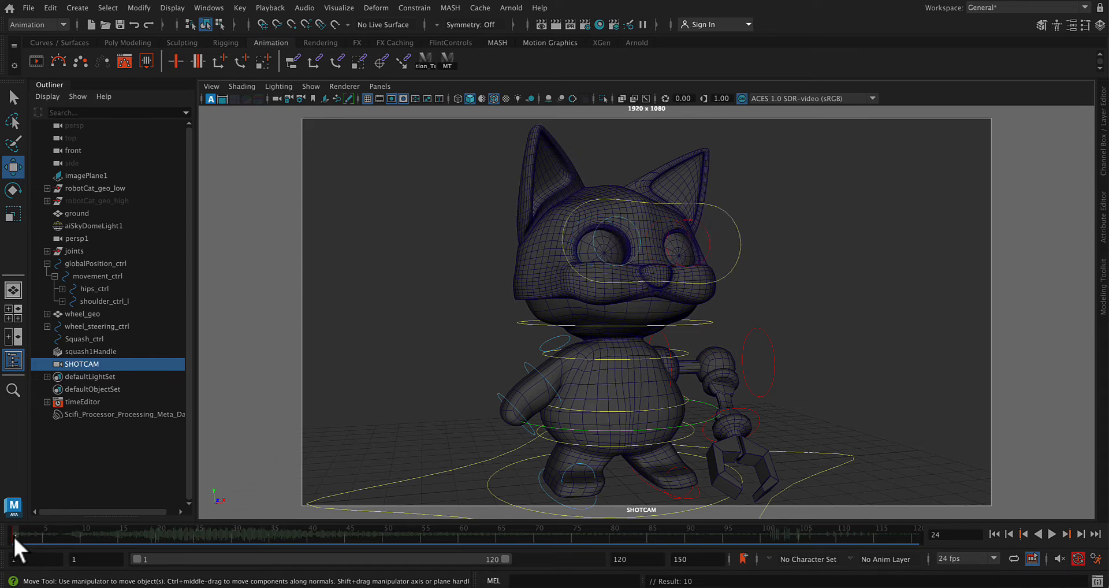
pyautogui.click(190, 535)
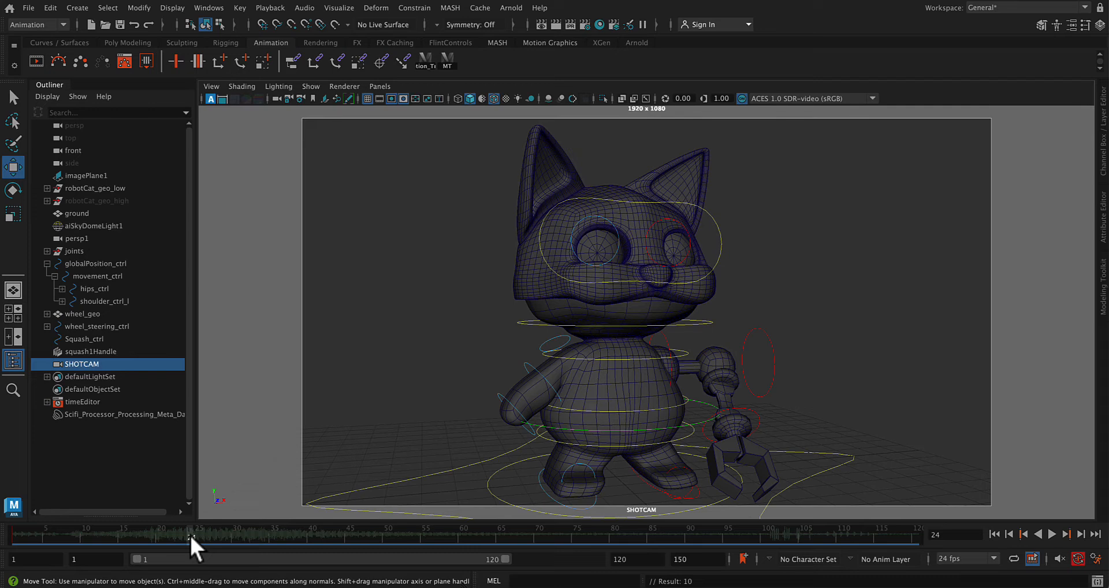
pyautogui.rightClick(194, 532)
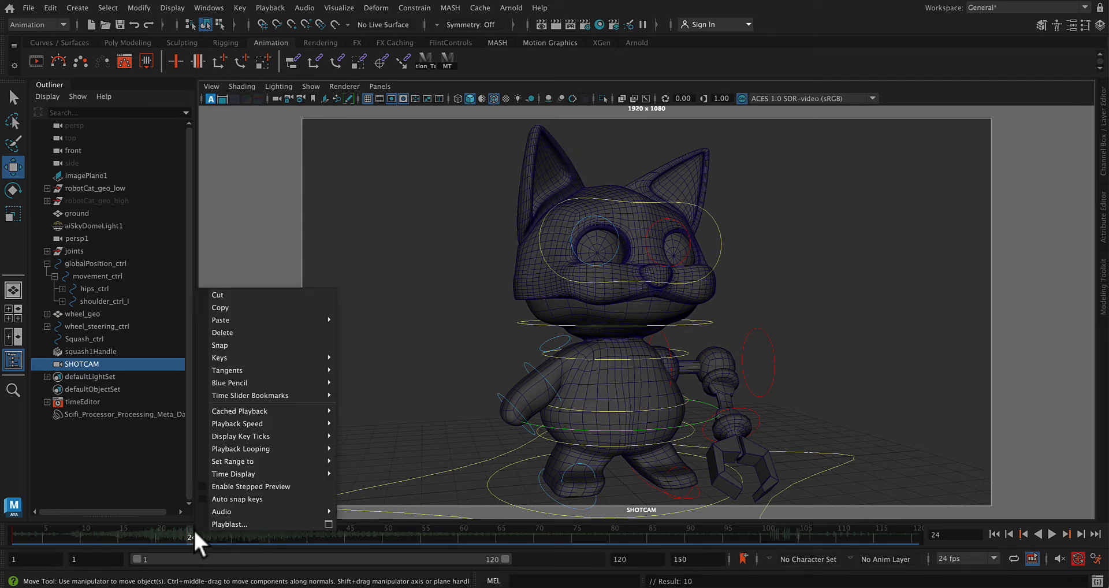
pyautogui.moveTo(289, 511)
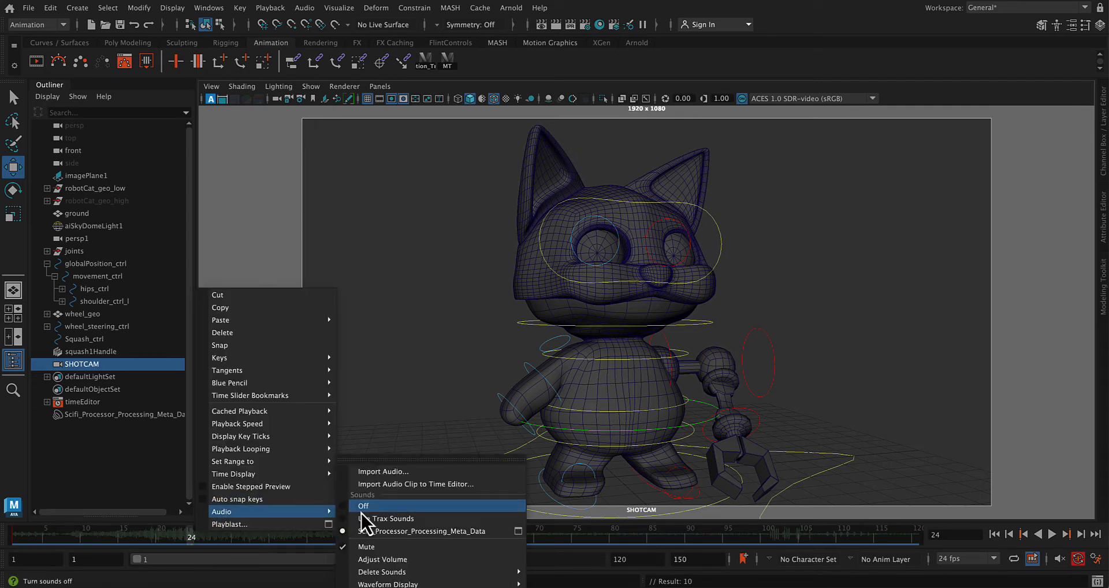
pyautogui.click(288, 535)
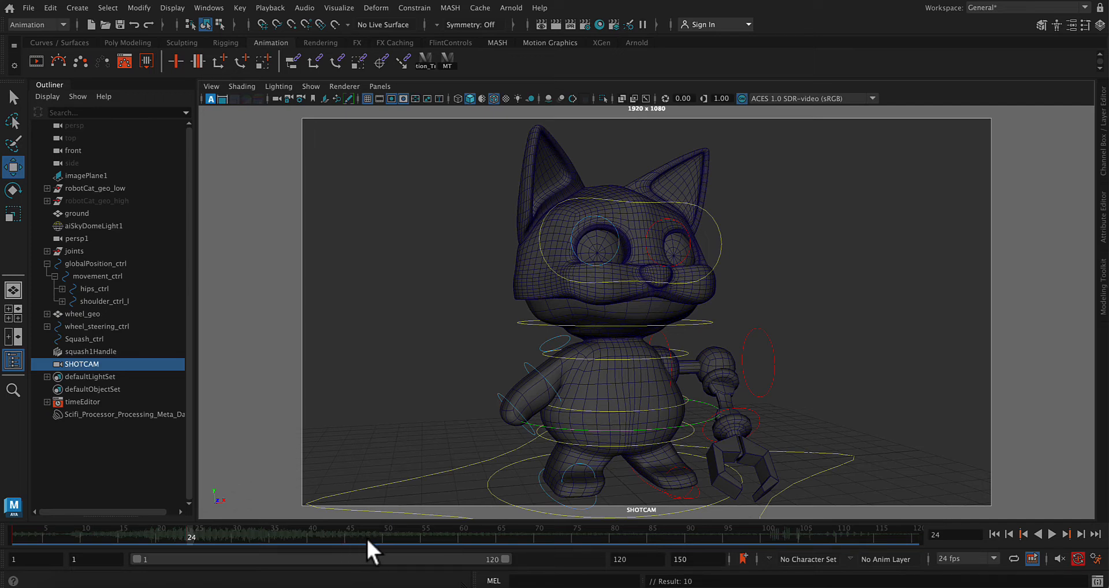
# - At frame 55, move SHOTCAM in to a close-up of the cat's face and key the camera
pyautogui.click(421, 538)
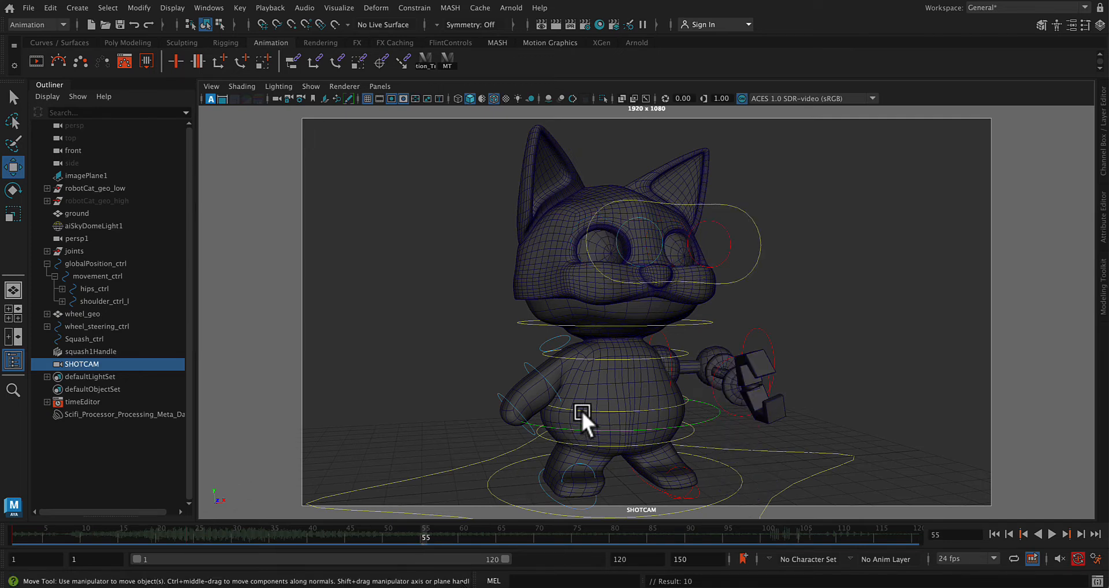
pyautogui.keyDown('alt'); pyautogui.moveTo(580, 409); pyautogui.dragTo(710, 502, button='right'); pyautogui.keyUp('alt')
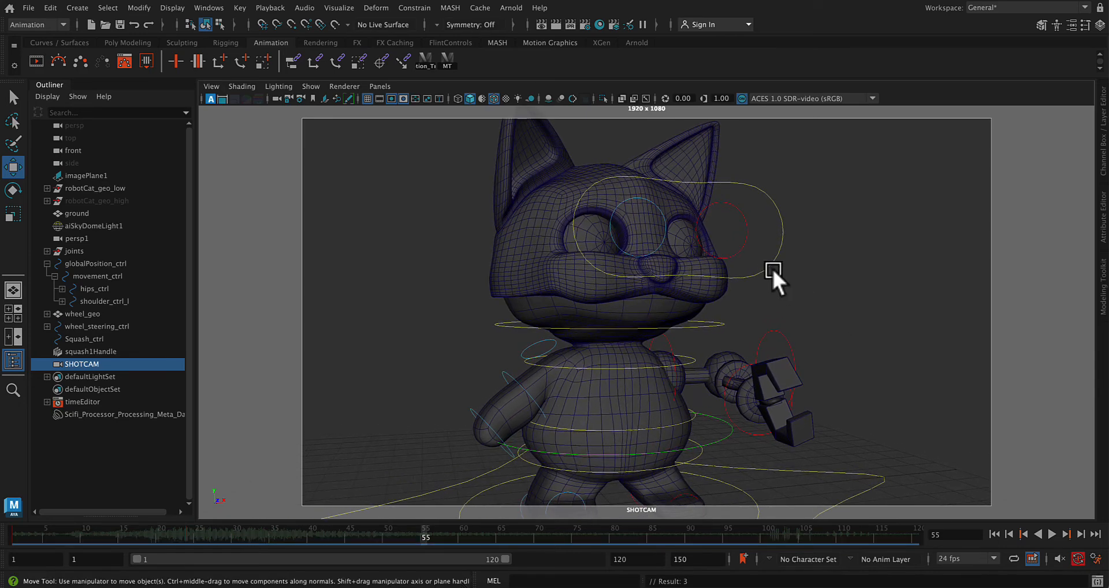
pyautogui.keyDown('alt'); pyautogui.moveTo(771, 267); pyautogui.dragTo(868, 436, button='right'); pyautogui.keyUp('alt')
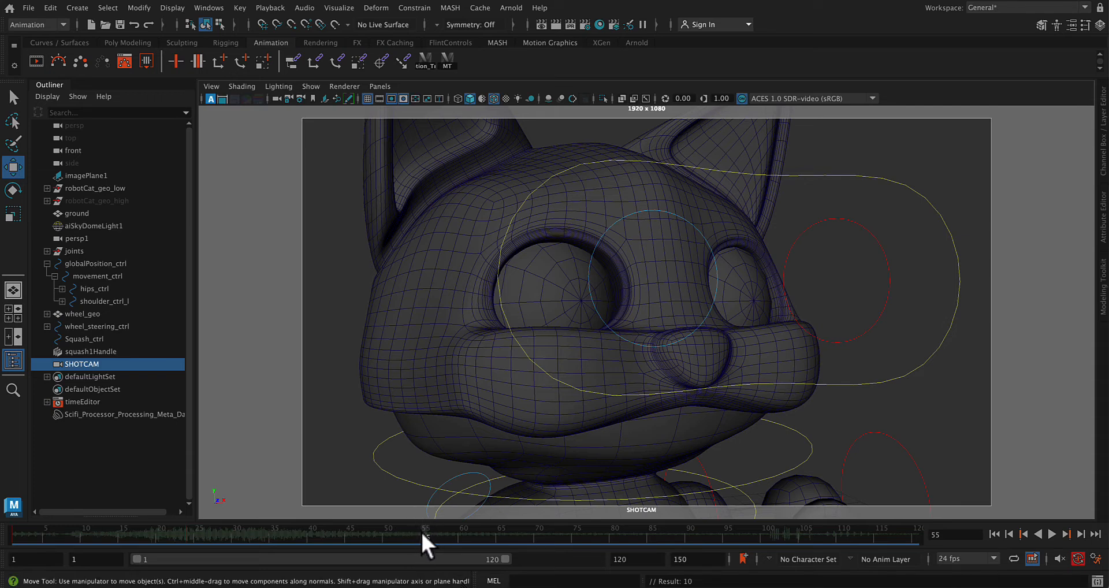
# - Review the camera push-in, then cut the SHOTCAM key at frame 55 and paste it at frame 45
pyautogui.click(13, 536)
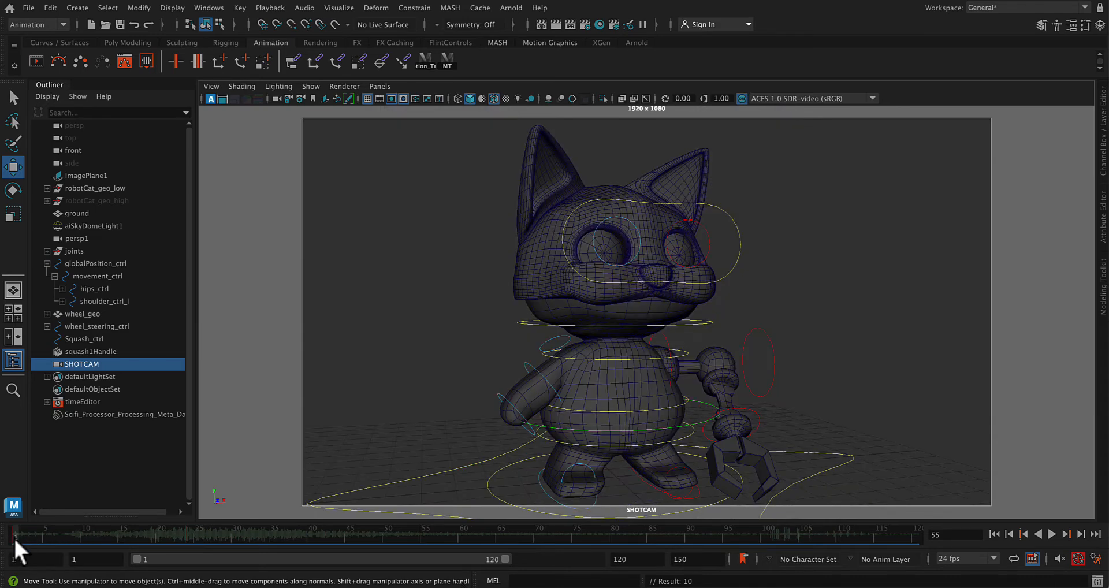
pyautogui.moveTo(14, 536)
pyautogui.mouseDown()
pyautogui.moveTo(424, 535)
pyautogui.moveTo(328, 530)
pyautogui.moveTo(347, 533)
pyautogui.mouseUp()
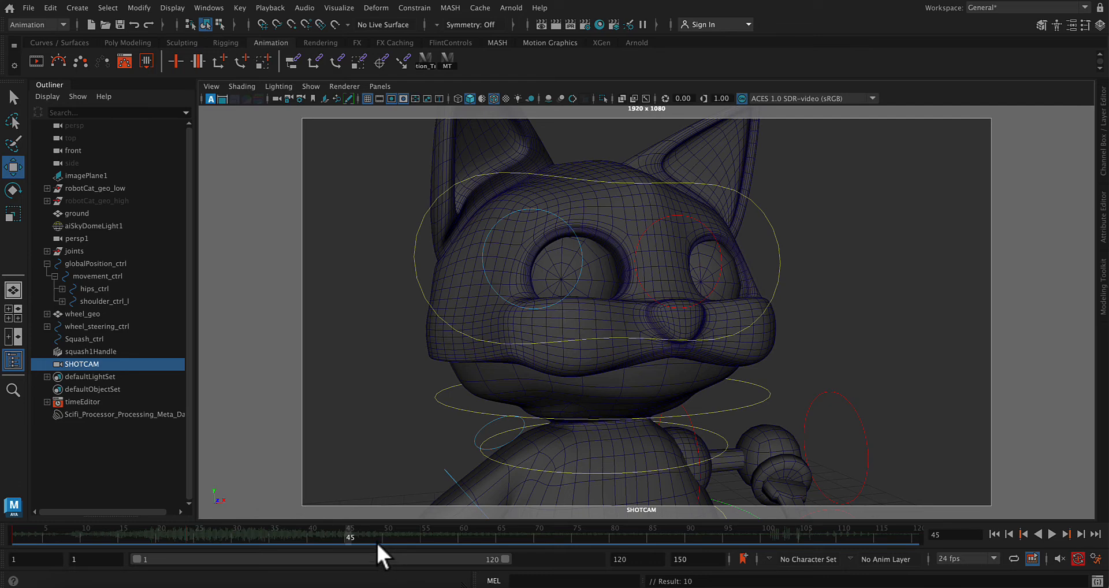
pyautogui.moveTo(421, 531); pyautogui.dragTo(470, 302, button='right')
pyautogui.click(422, 536)
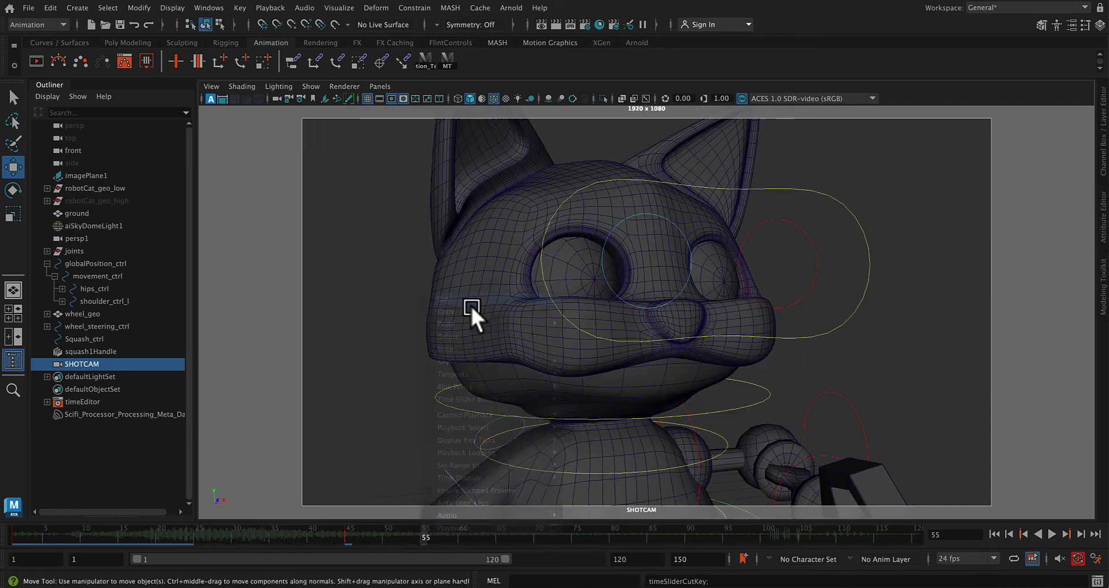
pyautogui.click(345, 533)
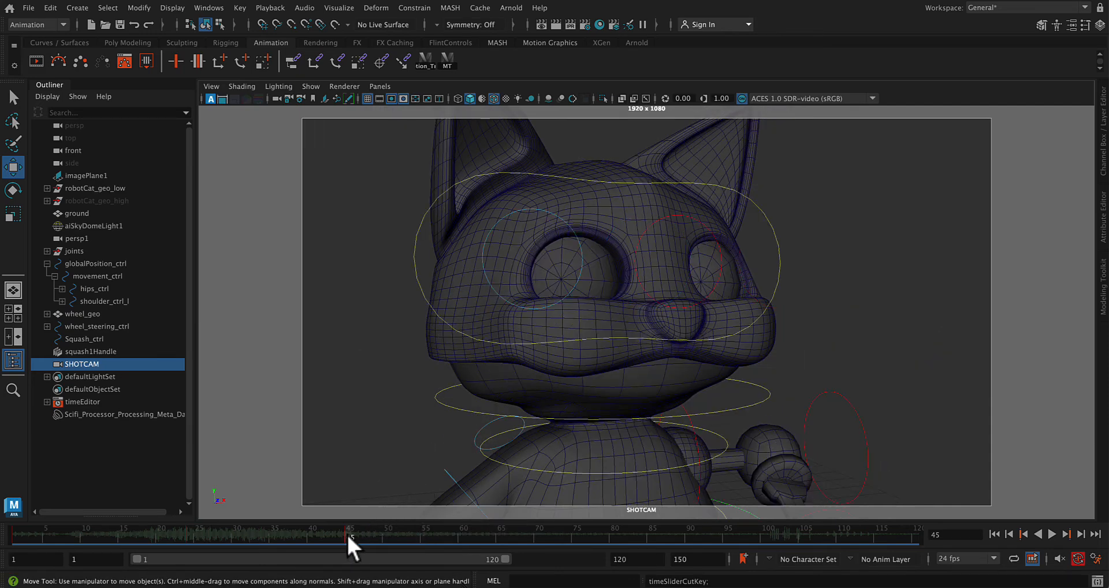
pyautogui.moveTo(346, 532); pyautogui.dragTo(542, 327, button='right')
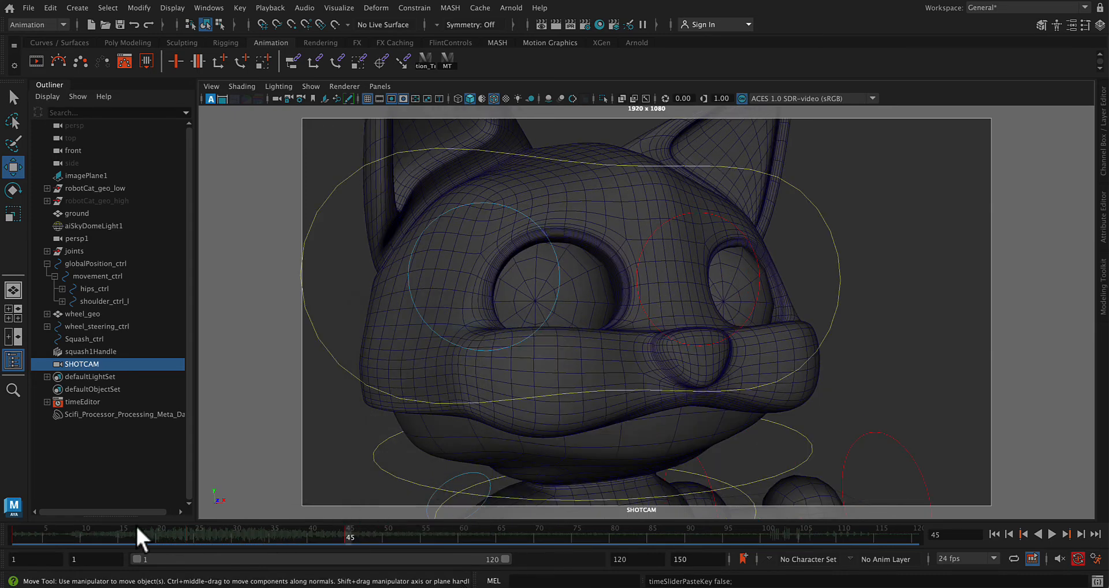
# - Scrub through the camera move and key SHOTCAM at frame 65 to hold the face close-up from frame 45
pyautogui.click(13, 533)
pyautogui.moveTo(14, 534); pyautogui.dragTo(345, 536)
pyautogui.moveTo(345, 536)
pyautogui.mouseDown()
pyautogui.moveTo(507, 537)
pyautogui.moveTo(497, 536)
pyautogui.mouseUp()
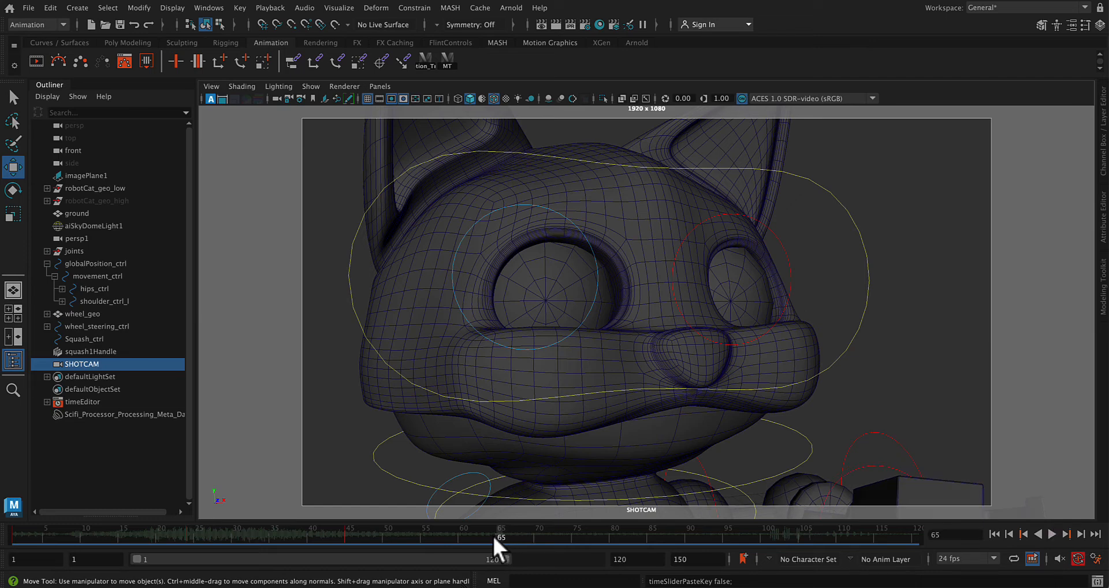
pyautogui.click(345, 536)
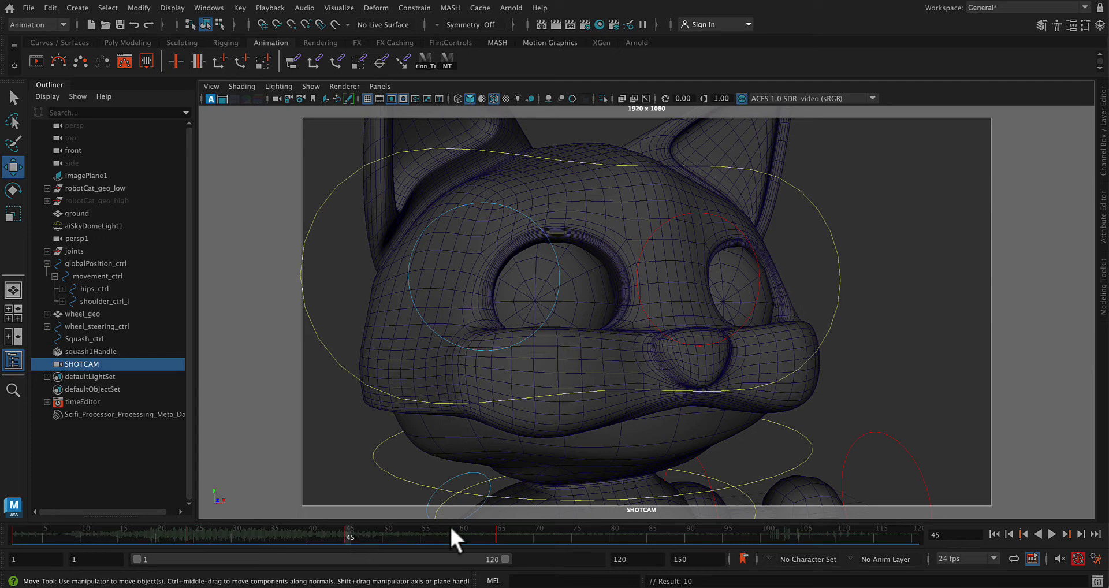
pyautogui.click(497, 536)
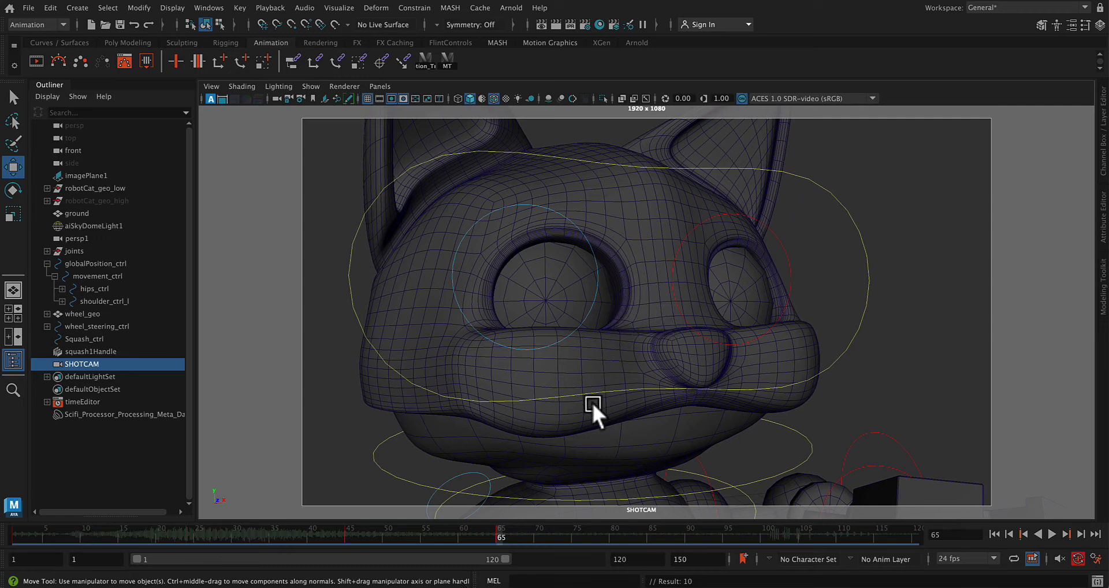
# - At frame 66, reframe SHOTCAM on the cat's mechanical arm and claw
pyautogui.click(504, 536)
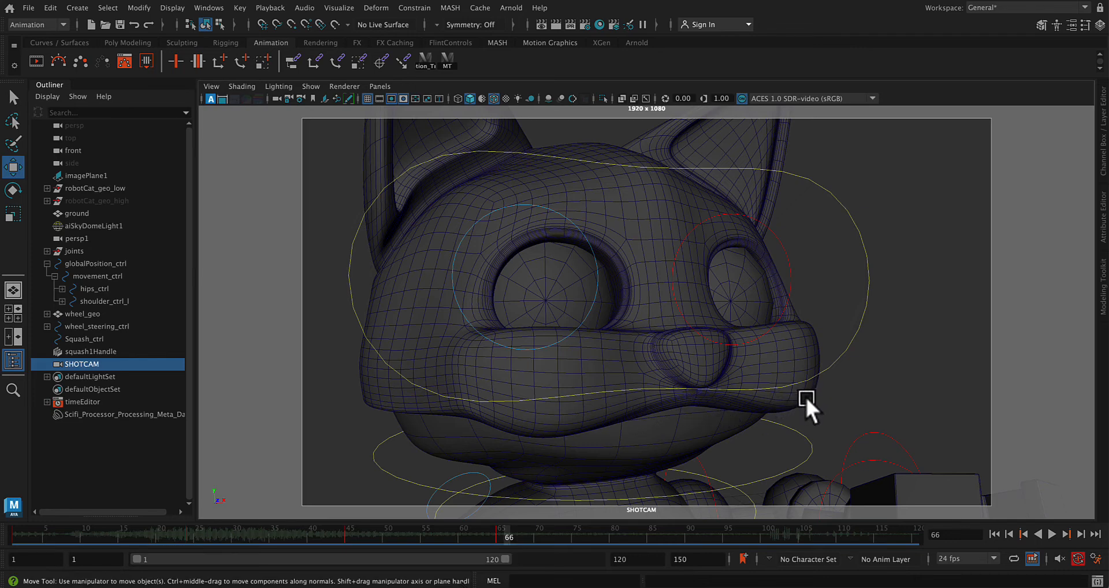
pyautogui.keyDown('alt'); pyautogui.moveTo(824, 401); pyautogui.dragTo(406, 555, button='right'); pyautogui.keyUp('alt')
pyautogui.keyDown('alt'); pyautogui.moveTo(406, 554); pyautogui.dragTo(755, 418); pyautogui.keyUp('alt')
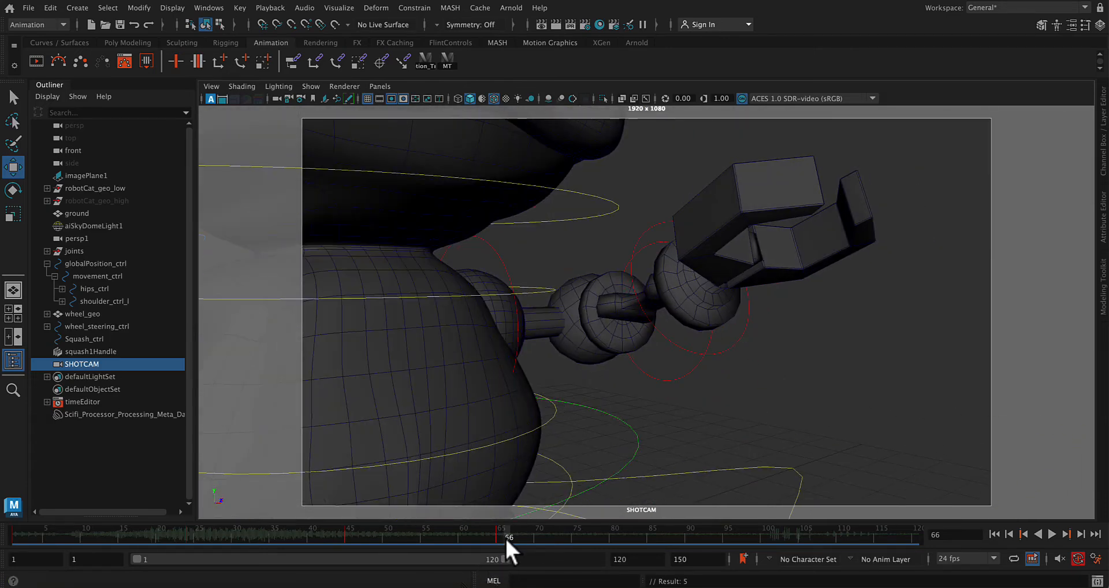
# - Play through the arm shot, try a different SHOTCAM framing at frame 112, and delete the camera key there
pyautogui.hotkey('alt', 'v')
pyautogui.hotkey('alt', 'v')
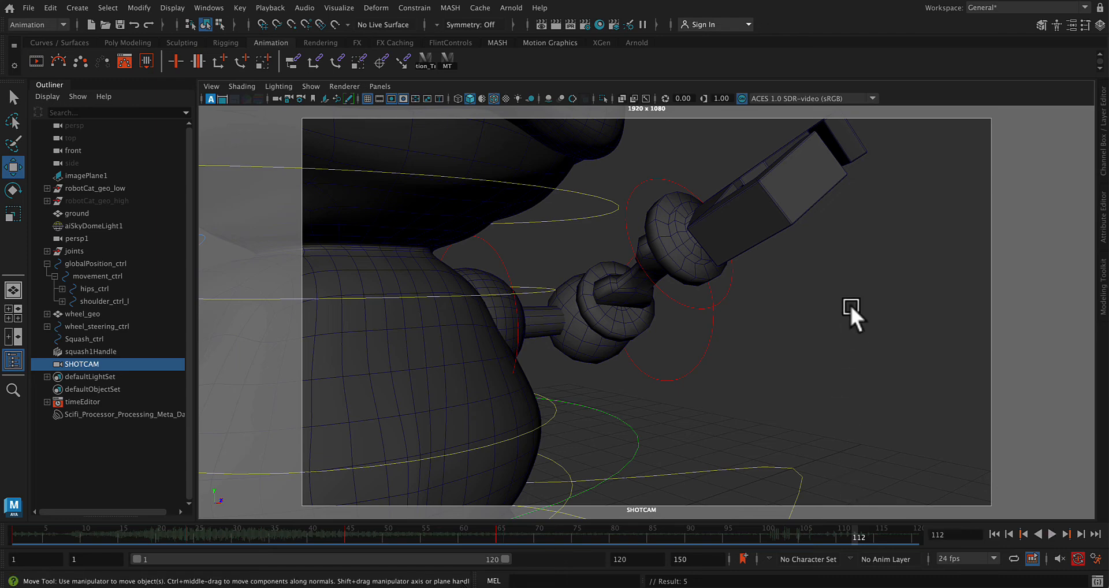
pyautogui.keyDown('alt'); pyautogui.moveTo(793, 272); pyautogui.dragTo(795, 379); pyautogui.keyUp('alt')
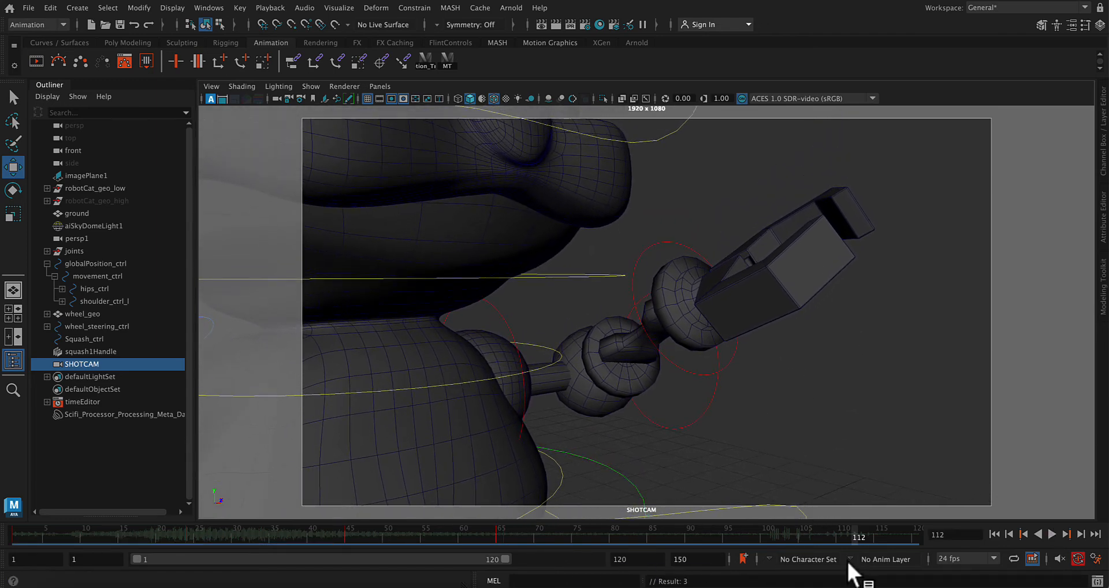
pyautogui.rightClick(853, 526)
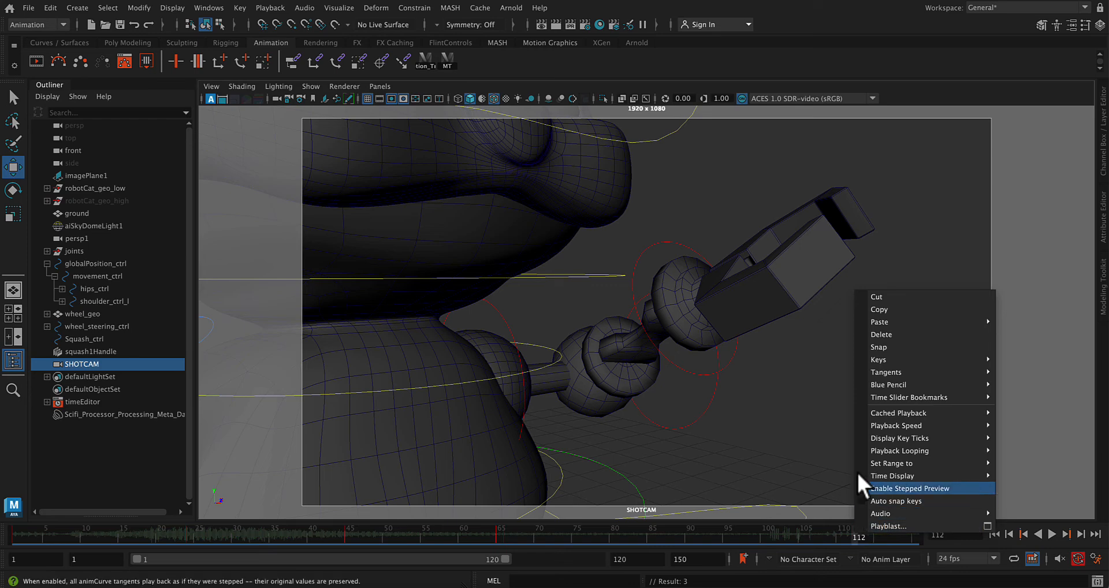
pyautogui.click(891, 337)
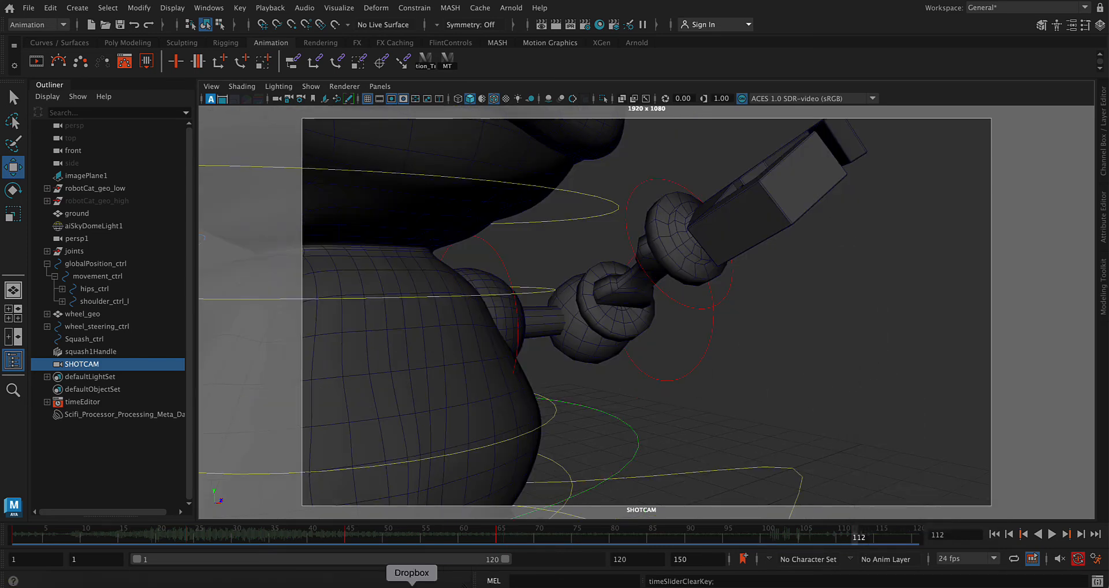
# - At frame 66, reframe SHOTCAM so the mechanical arm sits lower in the shot, key the camera and check frame 120
pyautogui.click(505, 539)
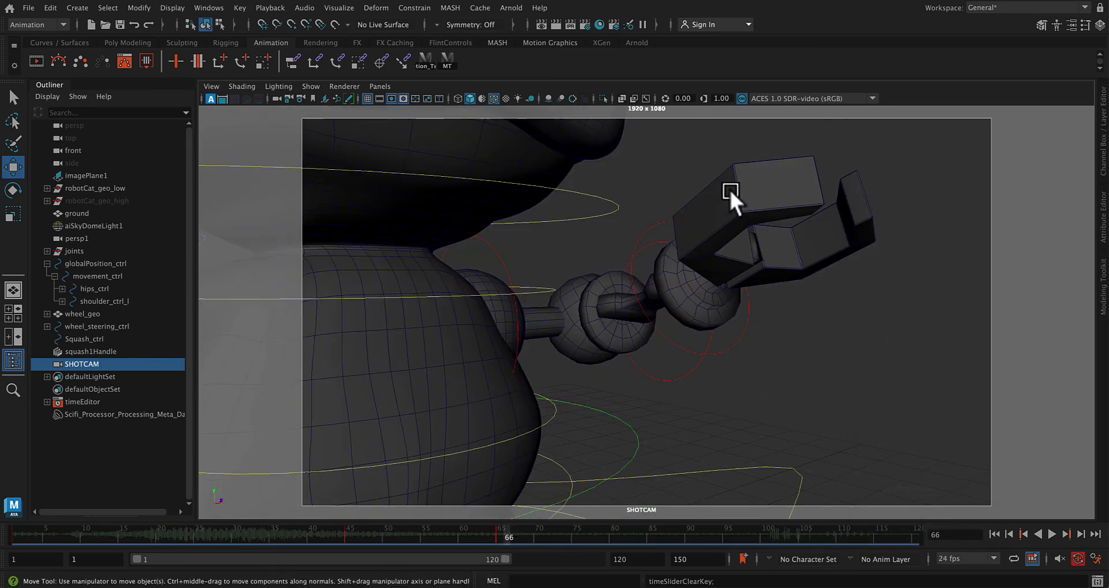
pyautogui.keyDown('alt'); pyautogui.moveTo(729, 188); pyautogui.dragTo(739, 396, button='middle'); pyautogui.keyUp('alt')
pyautogui.moveTo(707, 346)
pyautogui.keyDown('alt'); pyautogui.mouseDown(button='middle')
pyautogui.moveTo(722, 379)
pyautogui.moveTo(723, 350)
pyautogui.mouseUp(button='middle'); pyautogui.keyUp('alt')
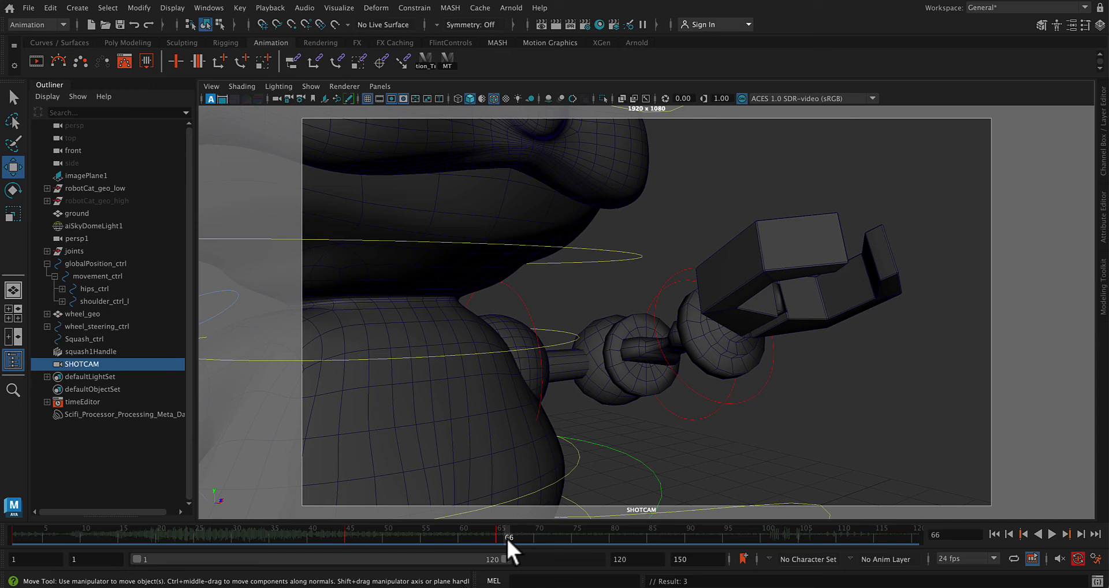
pyautogui.press('s')
pyautogui.click(913, 536)
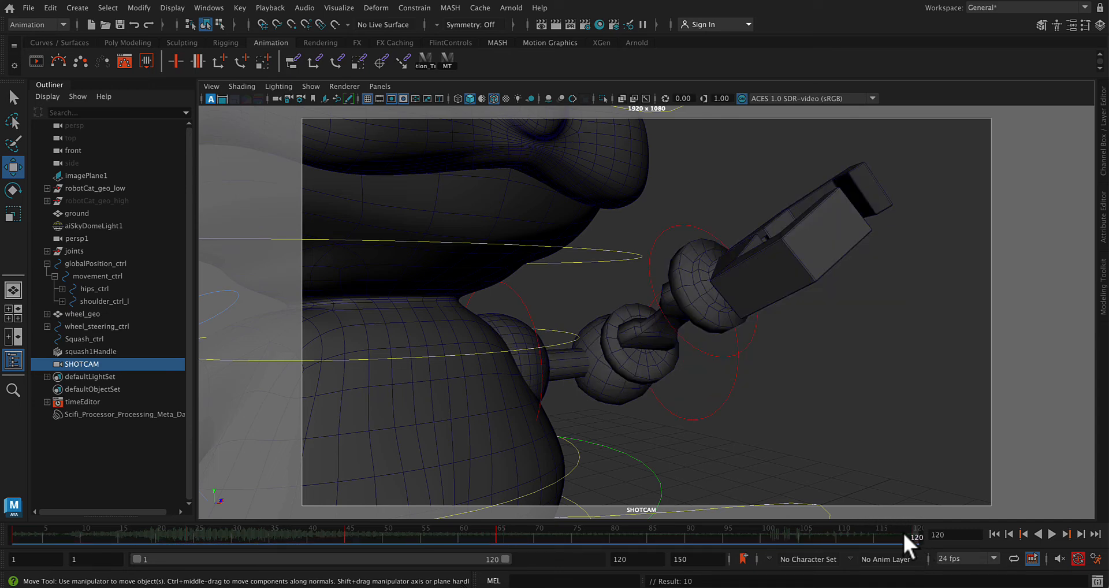
# - Play the animation from frame 1 through SHOTCAM to review the camera moves and the cut to the arm
pyautogui.click(15, 536)
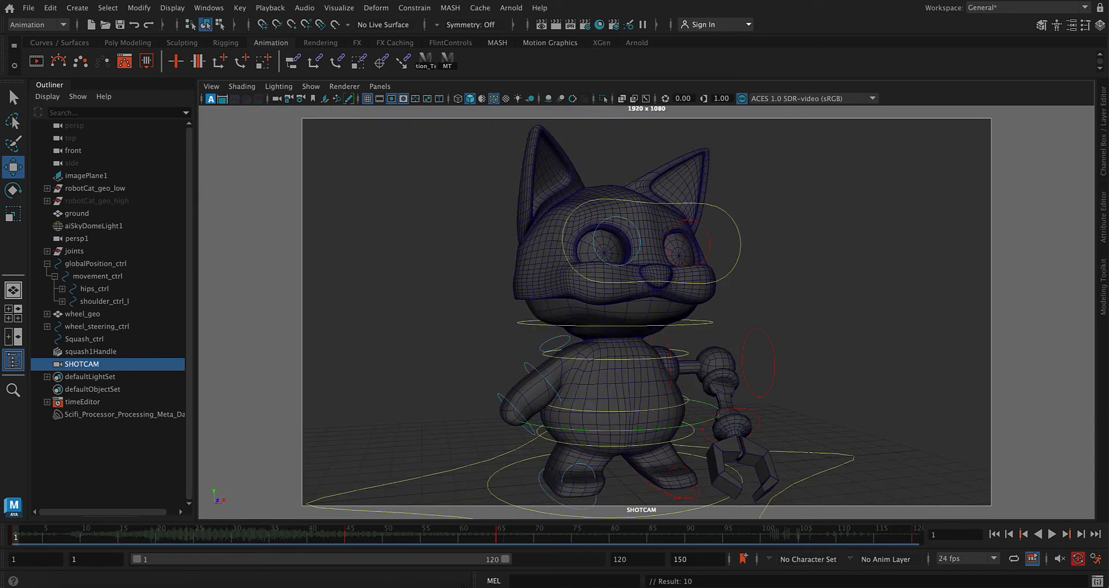
pyautogui.click(1046, 534)
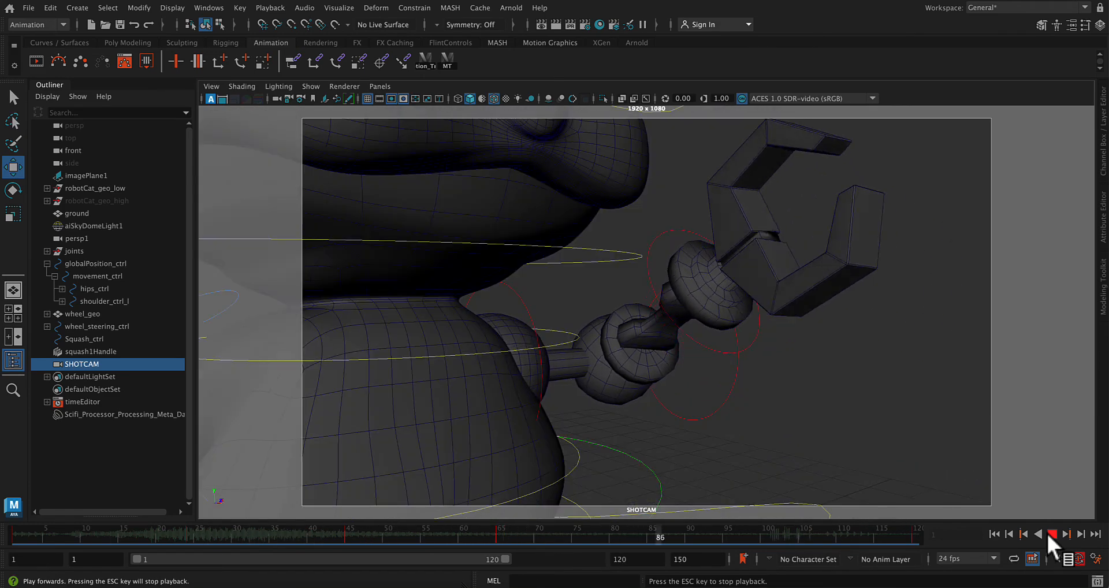
pyautogui.click(1051, 533)
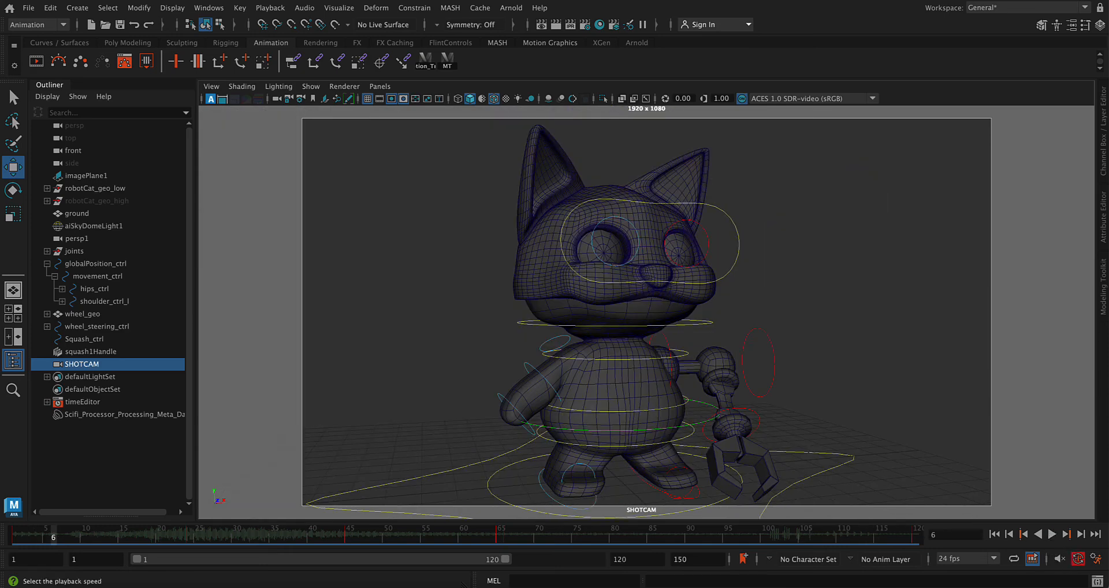
# - At frame 66, shift SHOTCAM's framing of the arm slightly further down and key the camera's position
pyautogui.click(506, 534)
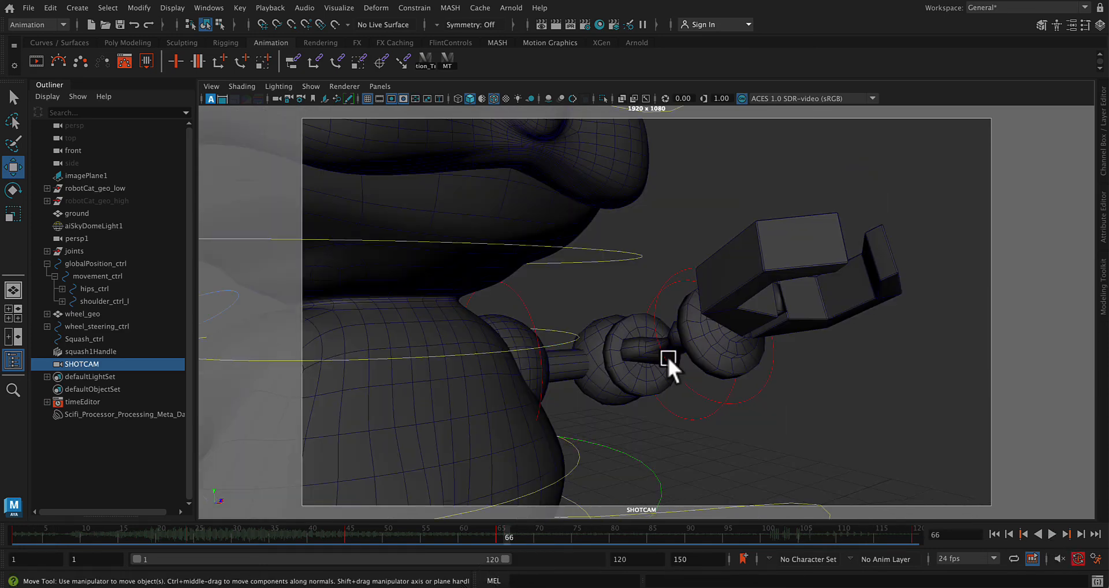
pyautogui.keyDown('alt'); pyautogui.moveTo(781, 280); pyautogui.dragTo(787, 351, button='middle'); pyautogui.keyUp('alt')
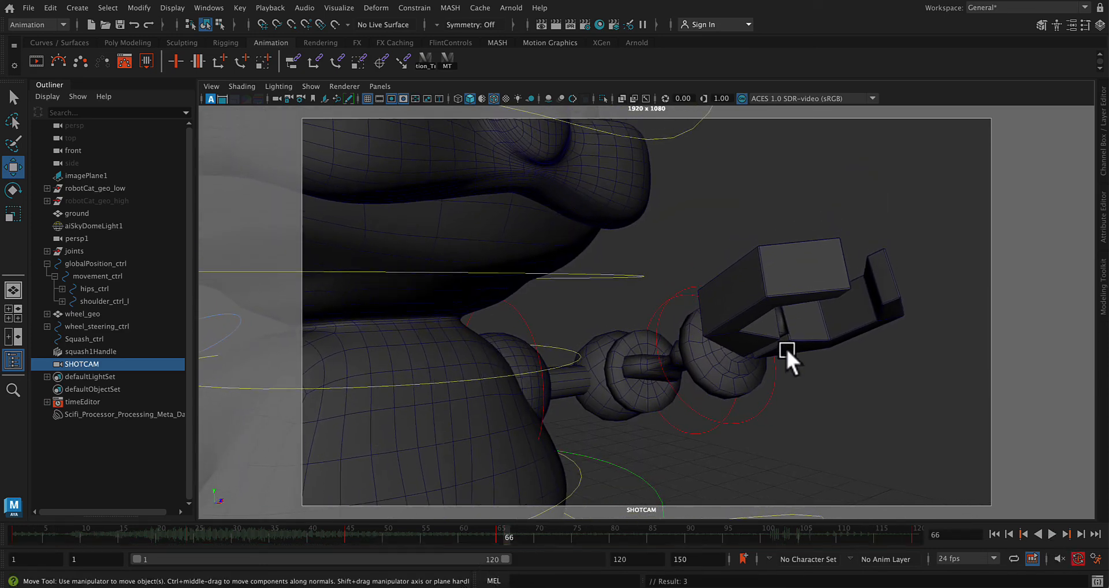
pyautogui.hotkey('shift', 'w')
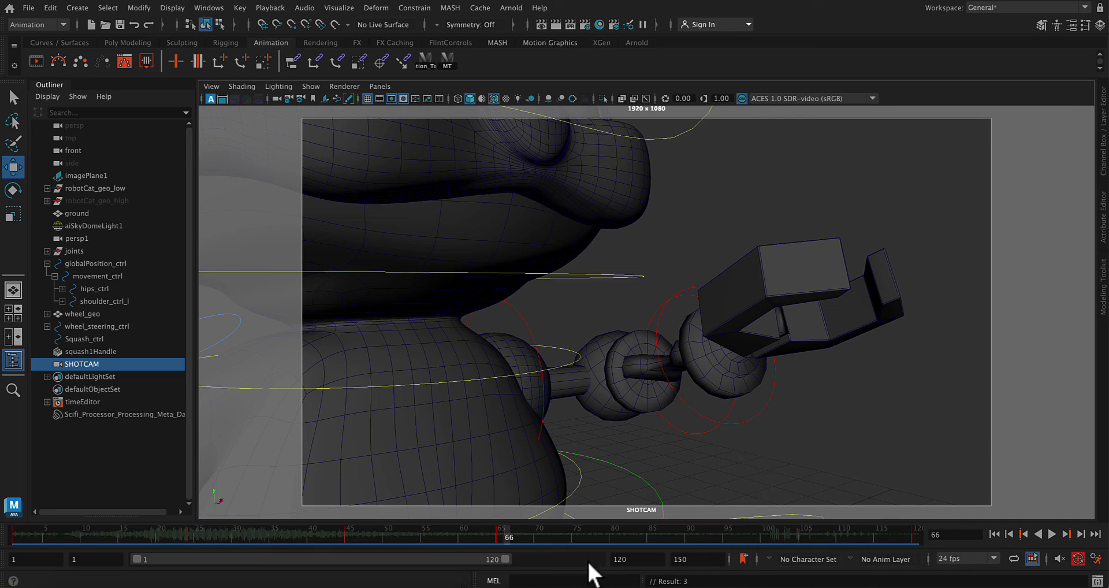
# - Copy the SHOTCAM key at frame 66, paste it at frame 120 to hold the arm framing, and deselect the camera
pyautogui.rightClick(504, 532)
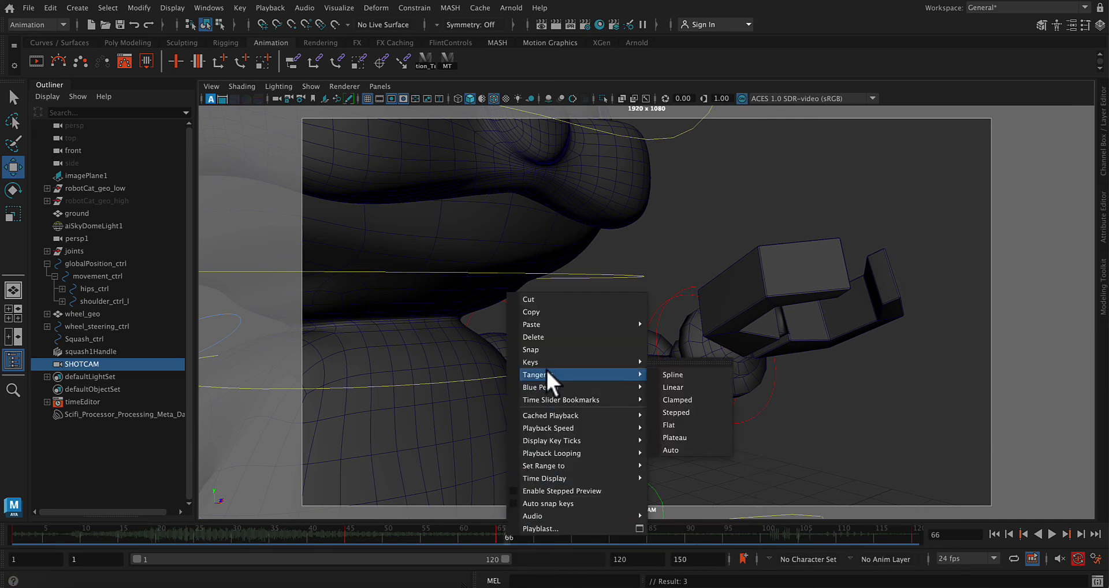
pyautogui.click(910, 530)
pyautogui.rightClick(910, 531)
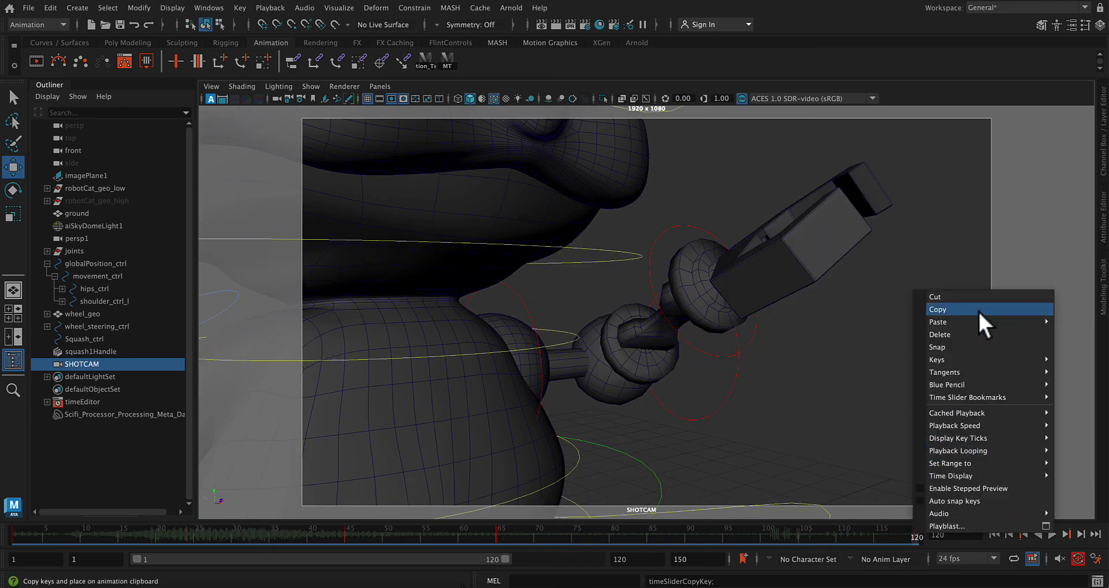
pyautogui.moveTo(1033, 321)
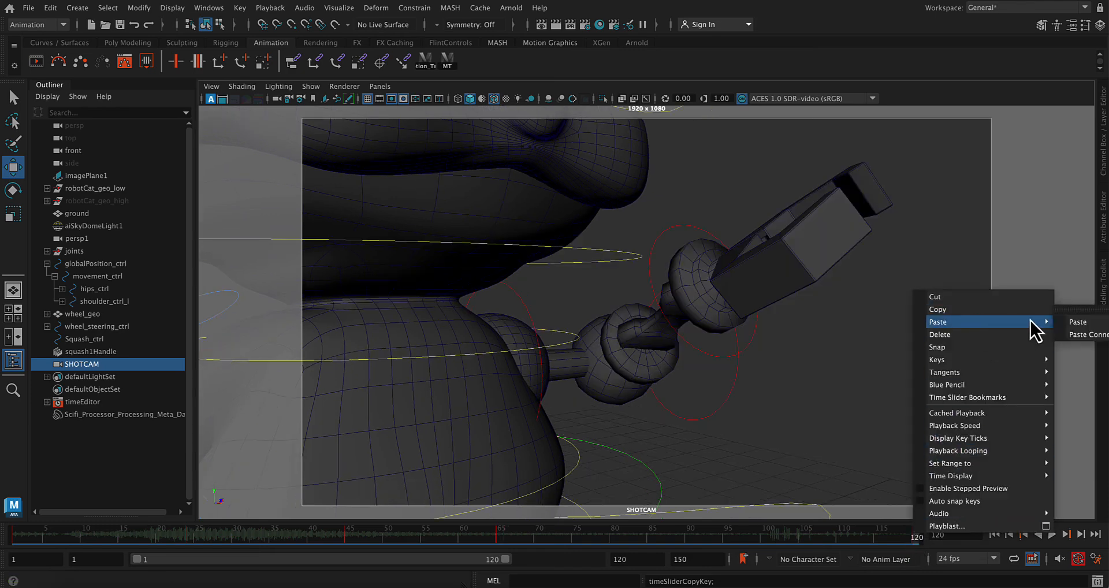
pyautogui.click(1068, 319)
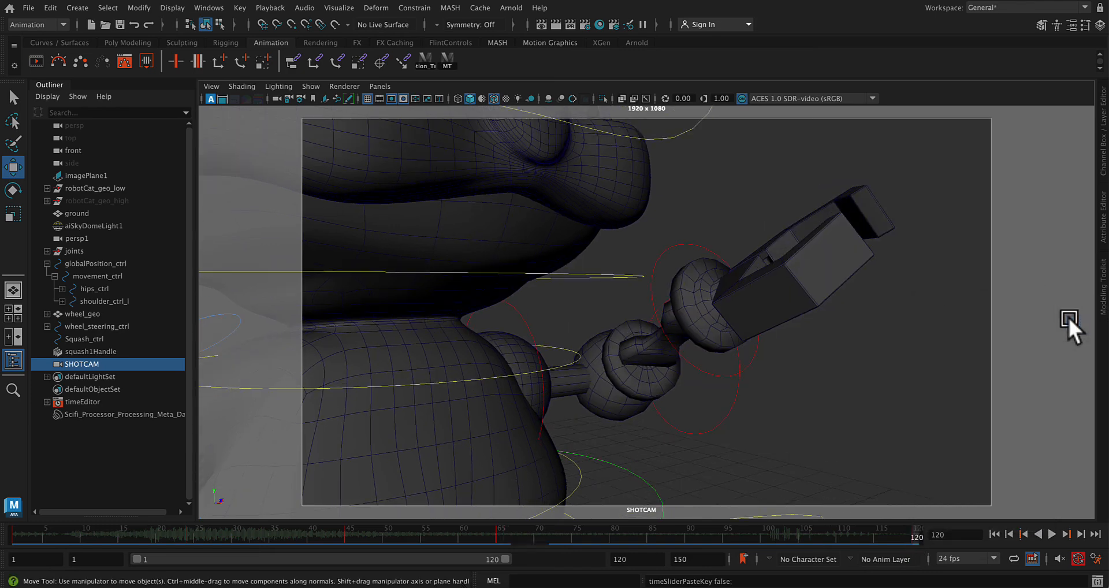
pyautogui.click(860, 416)
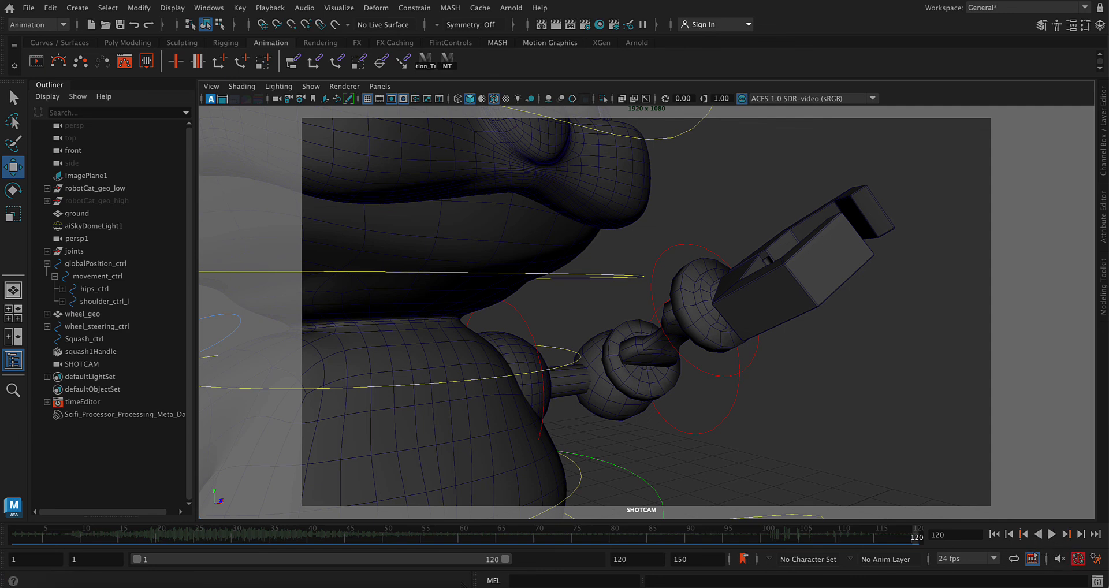